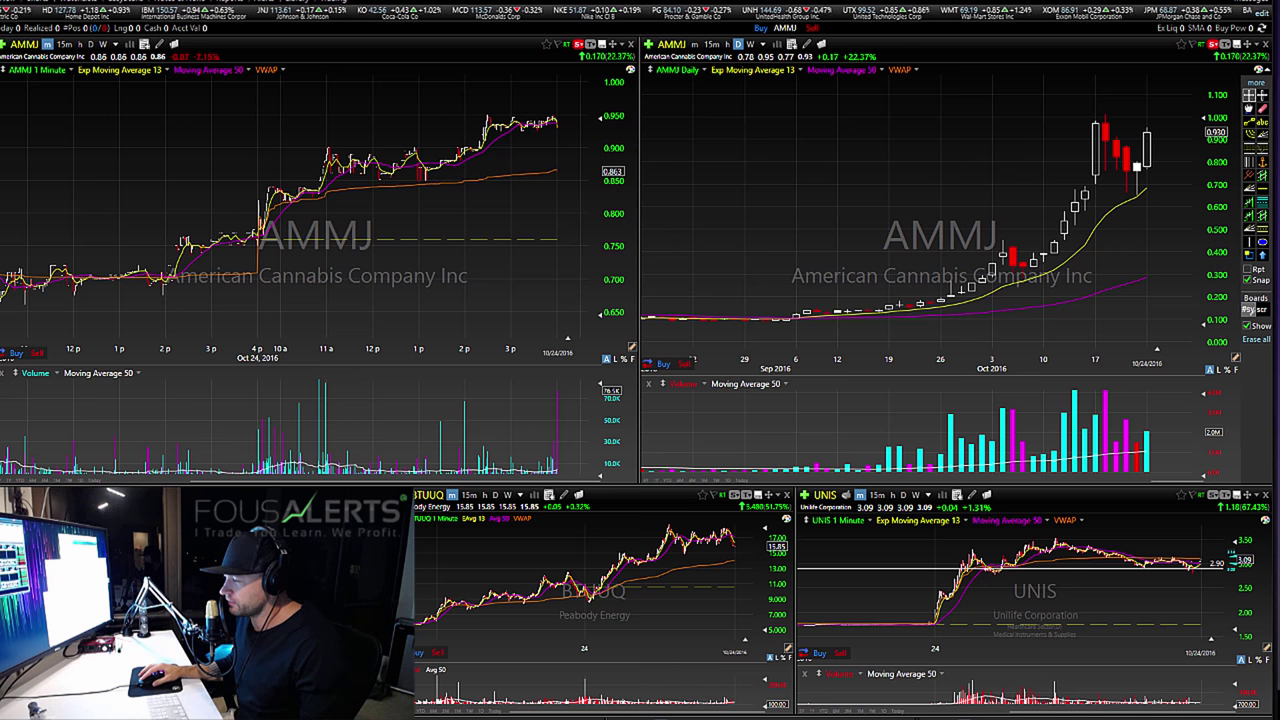
Check the current date and time in the system calendar
{"action": "key", "text": "super+alt+d"}
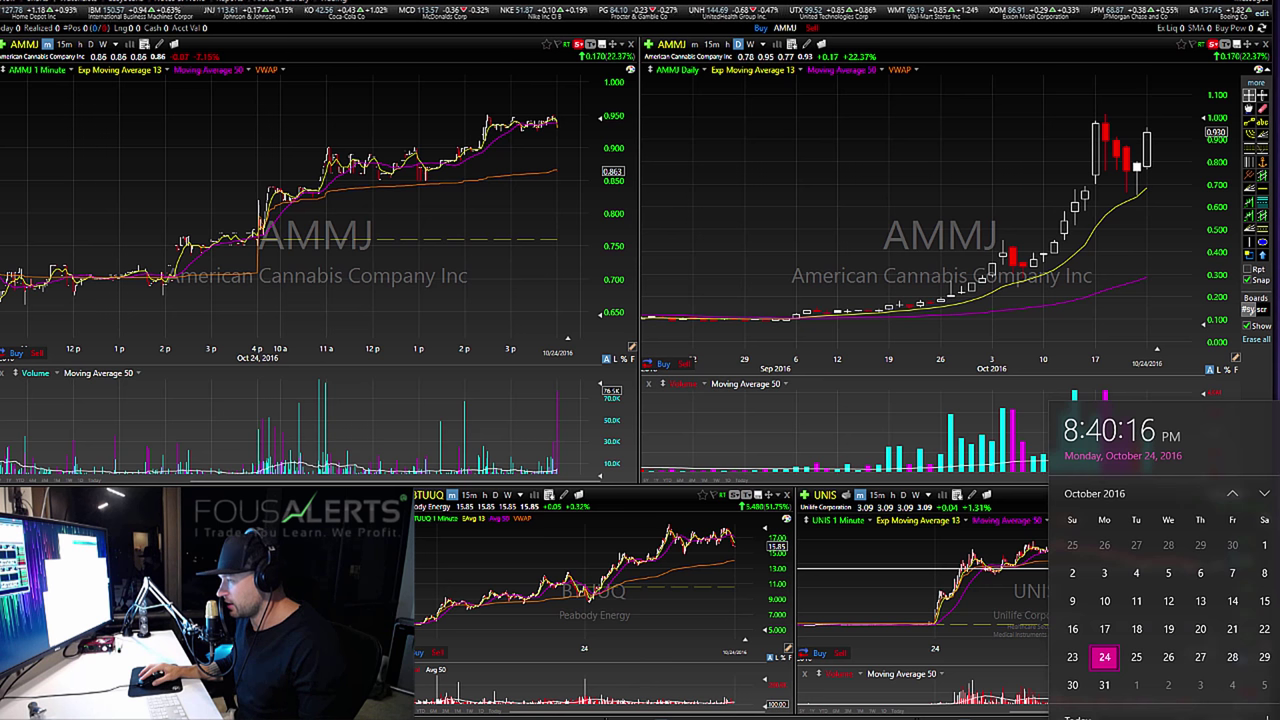
{"action": "key", "text": "Escape"}
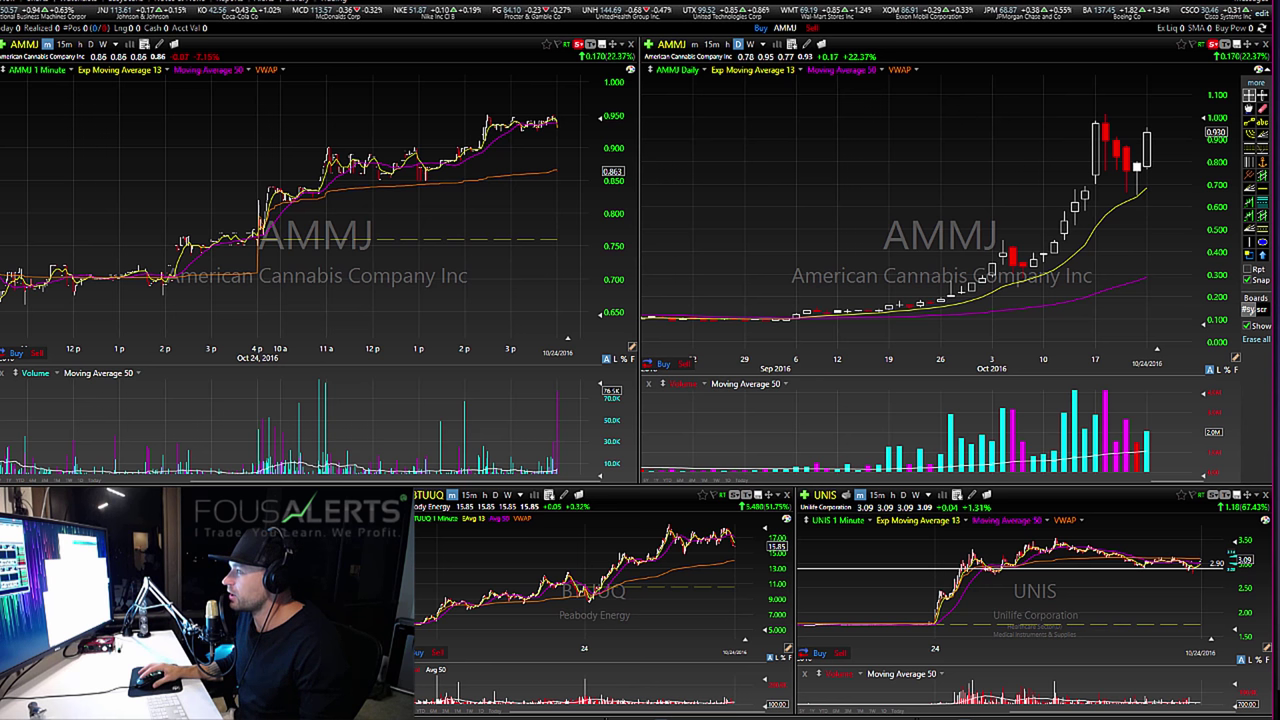
Load the symbol UNIS (Unilife Corporation) in the linked one-minute and daily charts
{"action": "type", "text": "unis"}
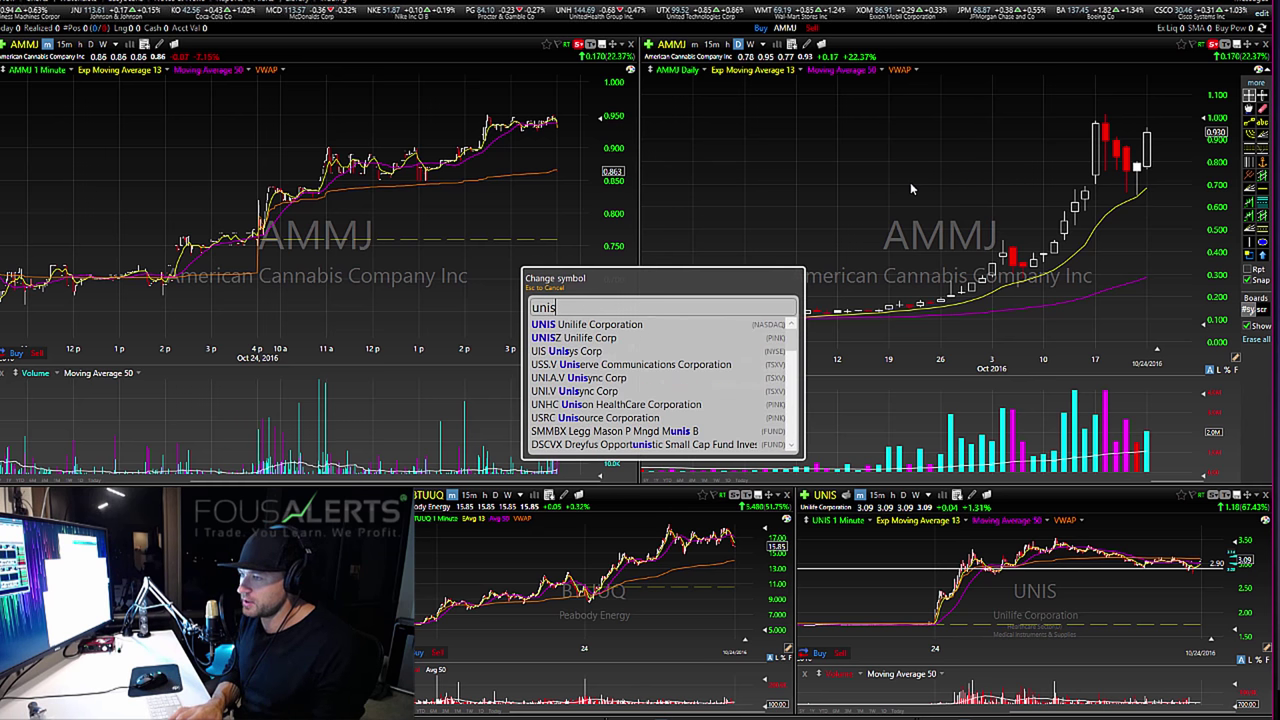
{"action": "key", "text": "Return"}
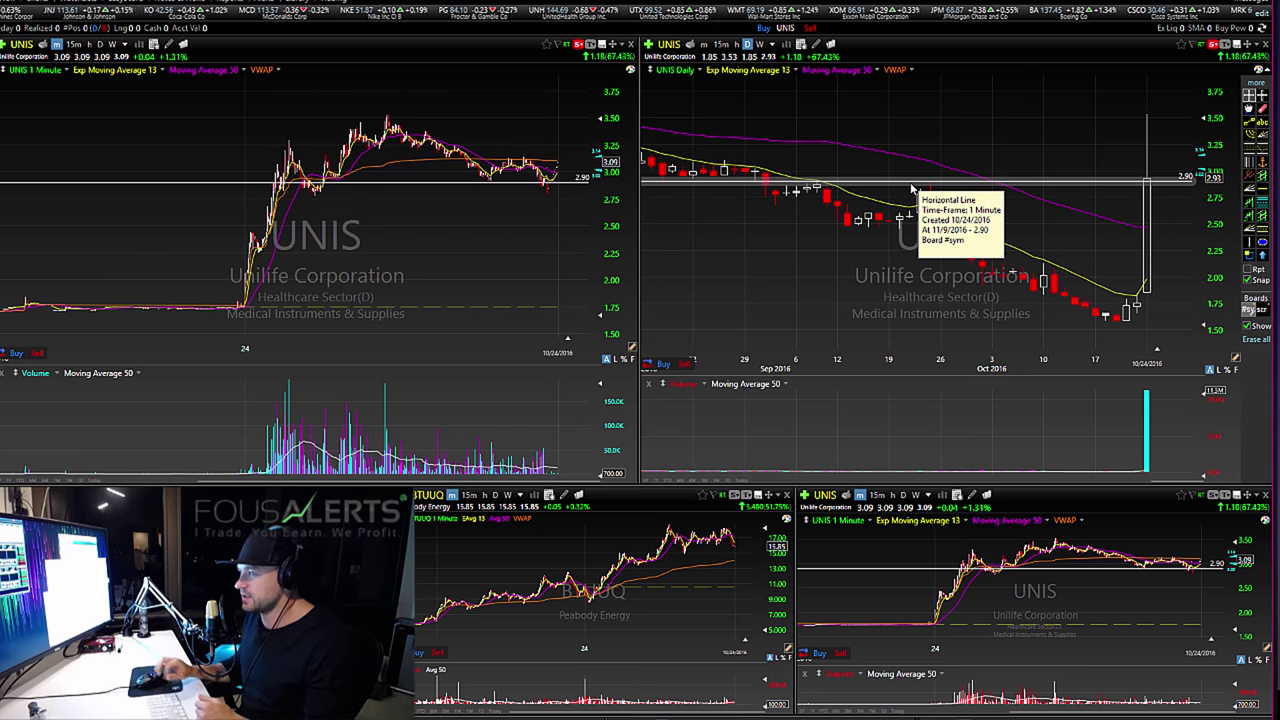
Examine the October 24 morning run-up on the UNIS one-minute chart, from the open to about 11:08
{"action": "scroll", "coordinate": [329, 267], "scroll_direction": "up", "scroll_amount": 2}
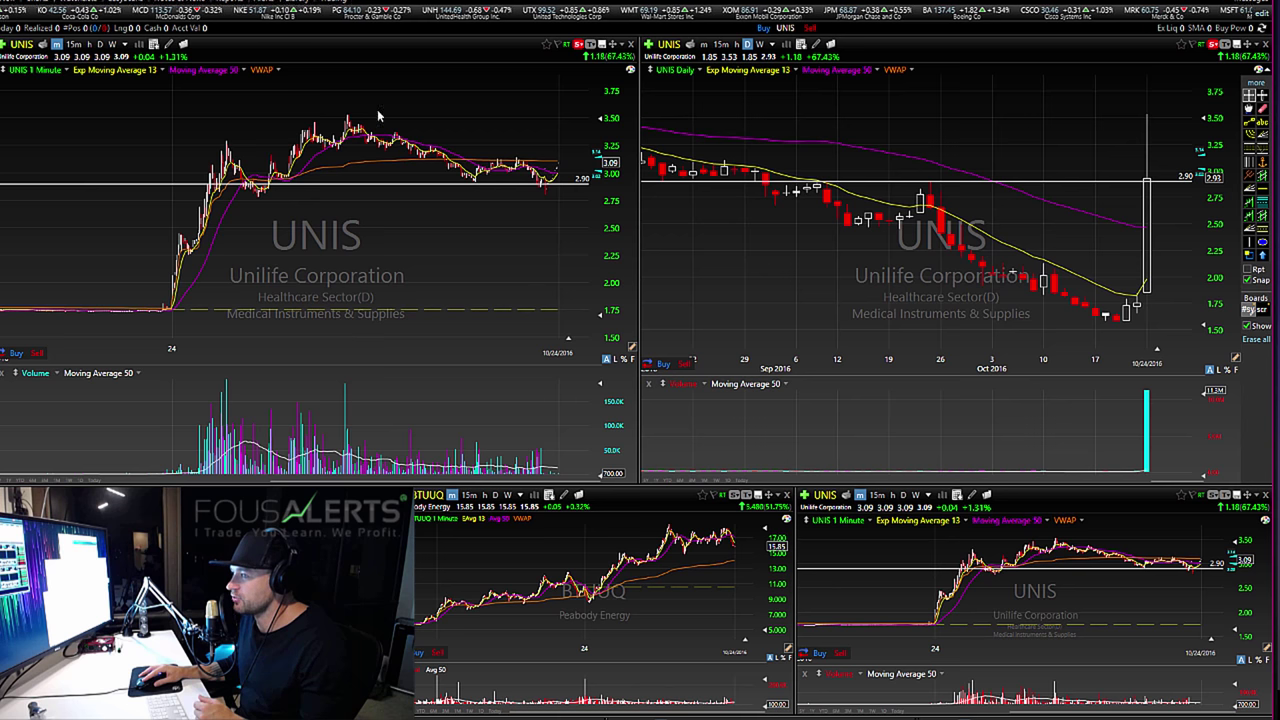
{"action": "scroll", "coordinate": [330, 420], "scroll_direction": "down", "scroll_amount": 5}
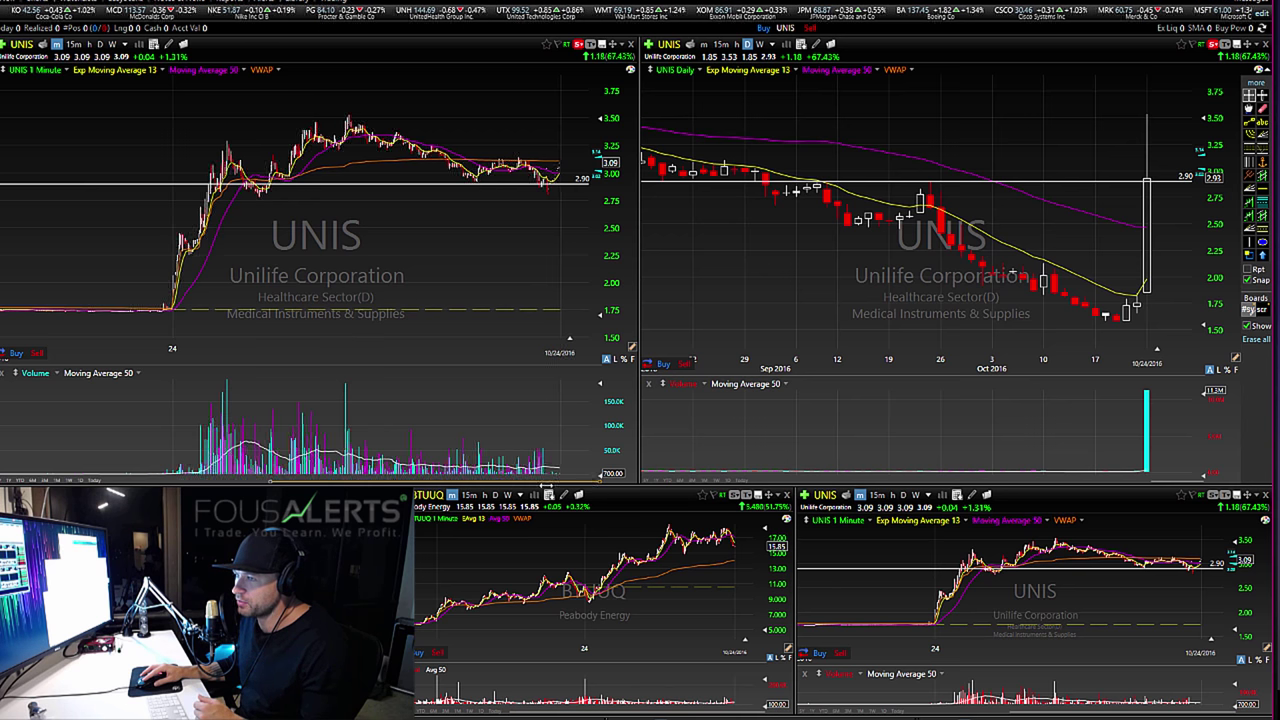
{"action": "scroll", "coordinate": [242, 320], "scroll_direction": "up", "scroll_amount": 5}
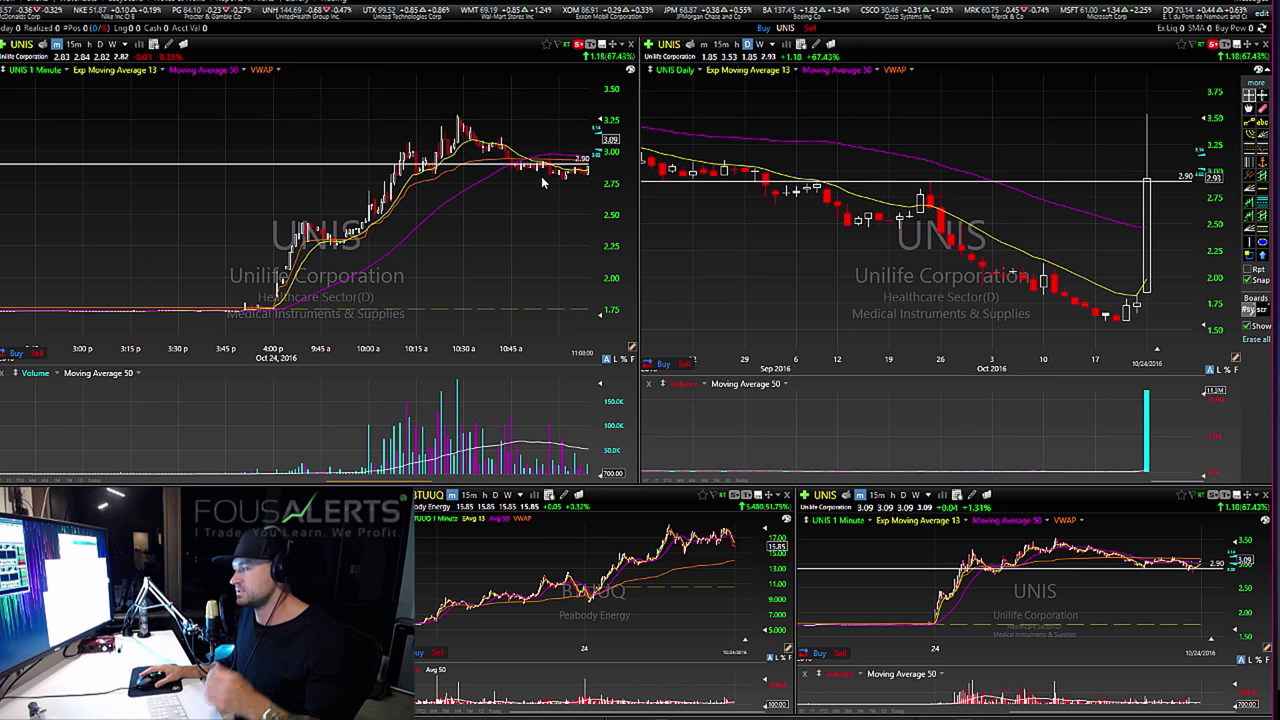
{"action": "scroll", "coordinate": [196, 255], "scroll_direction": "up", "scroll_amount": 1}
{"action": "scroll", "coordinate": [197, 258], "scroll_direction": "up", "scroll_amount": 1}
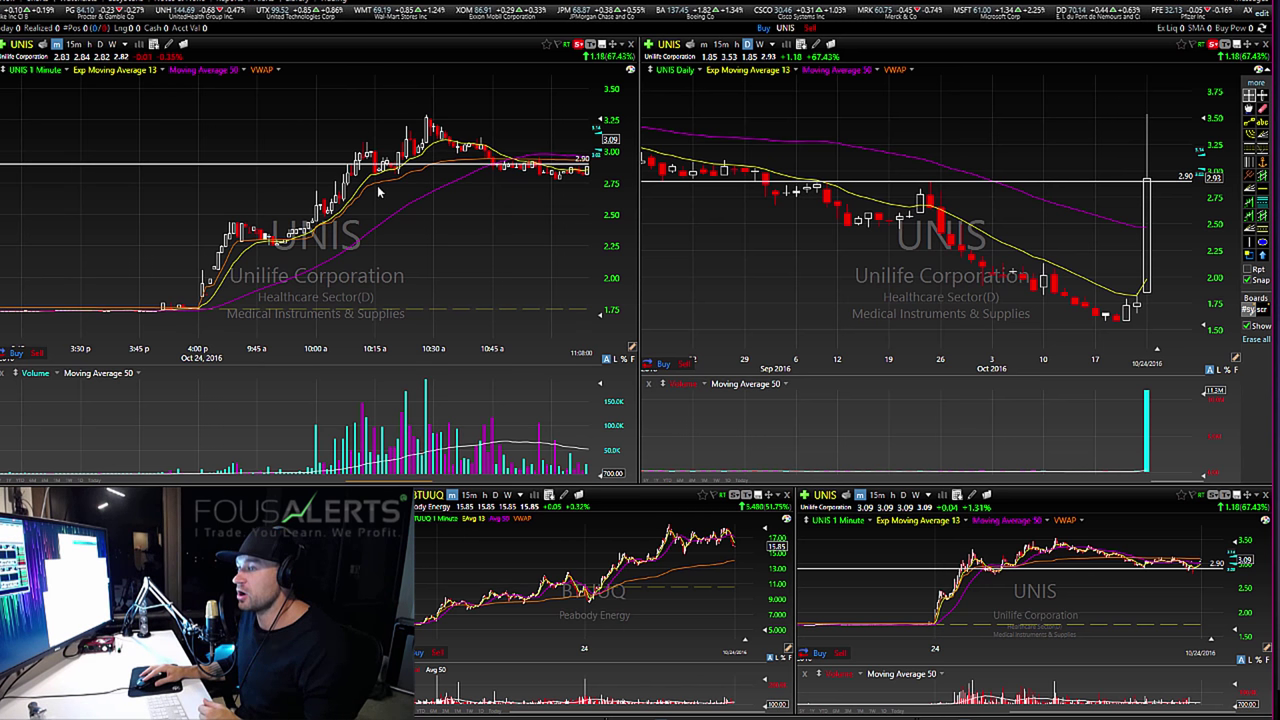
{"action": "left_click", "coordinate": [230, 164]}
{"action": "left_click", "coordinate": [327, 192]}
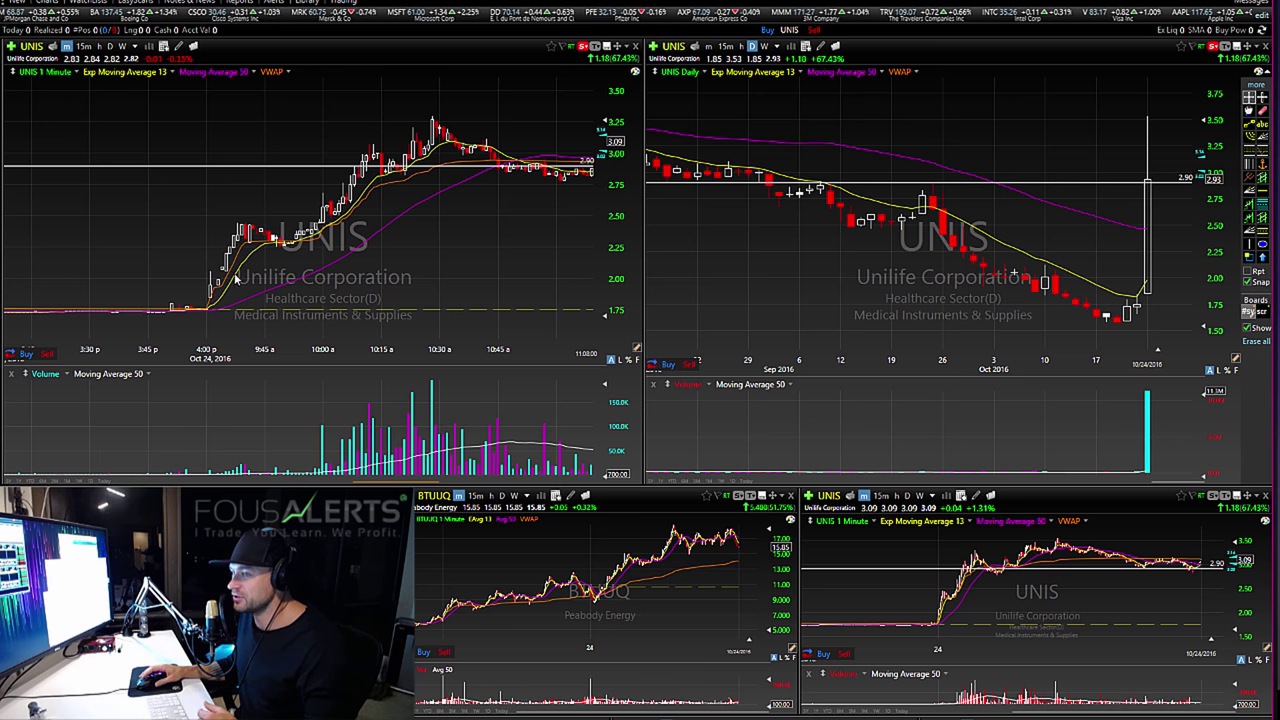
{"action": "scroll", "coordinate": [172, 289], "scroll_direction": "up", "scroll_amount": 1}
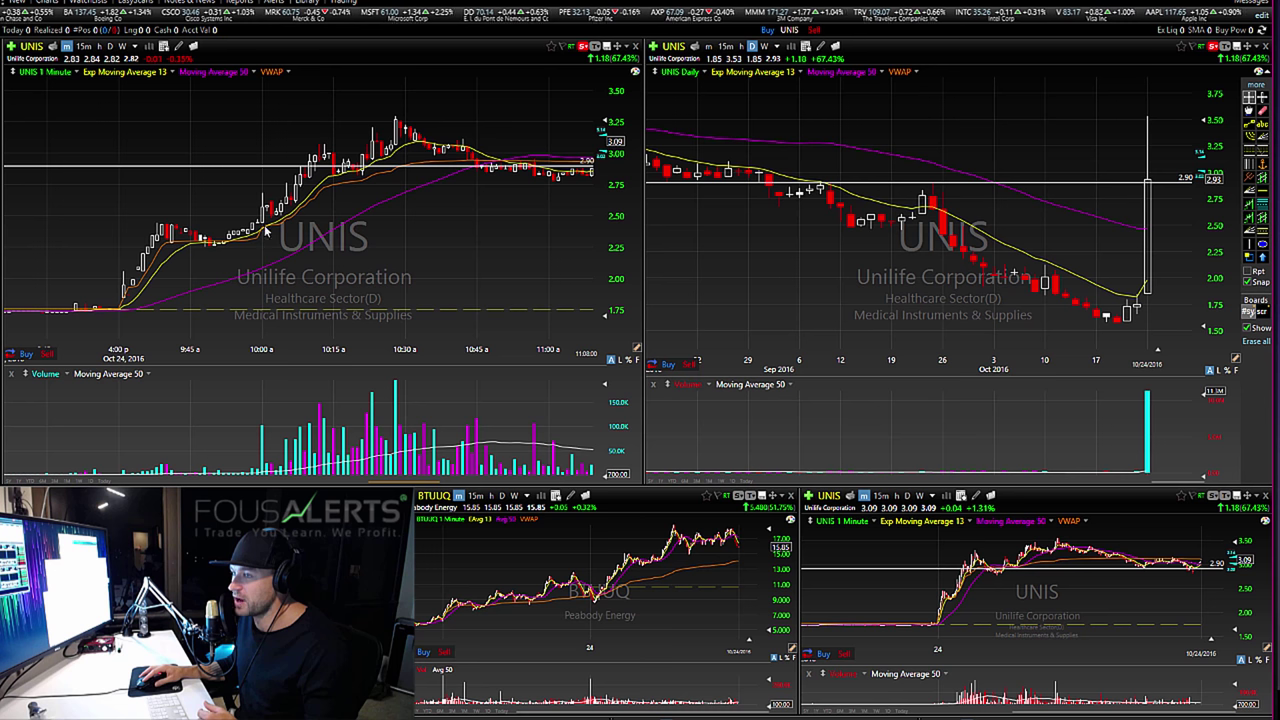
Delete the horizontal line at 2.90 from the UNIS chart
{"action": "right_click", "coordinate": [429, 170]}
{"action": "left_click", "coordinate": [490, 264]}
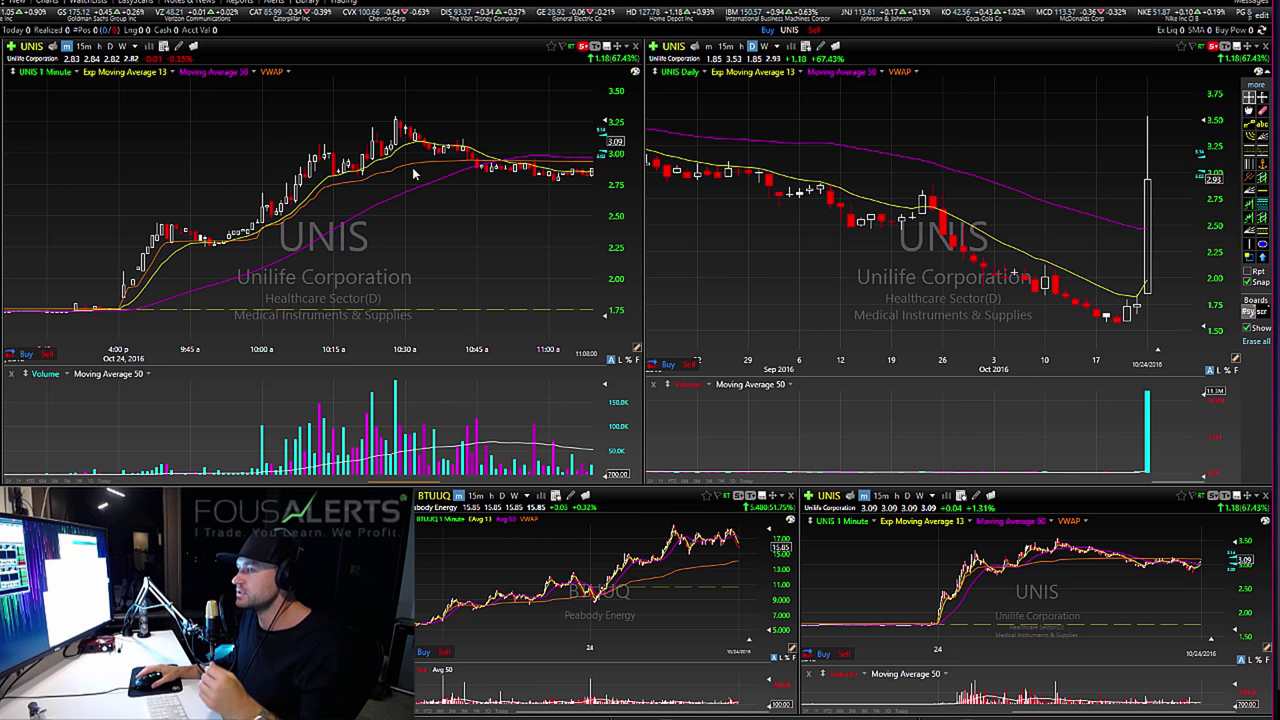
{"action": "left_click_drag", "start_coordinate": [391, 164], "coordinate": [380, 155]}
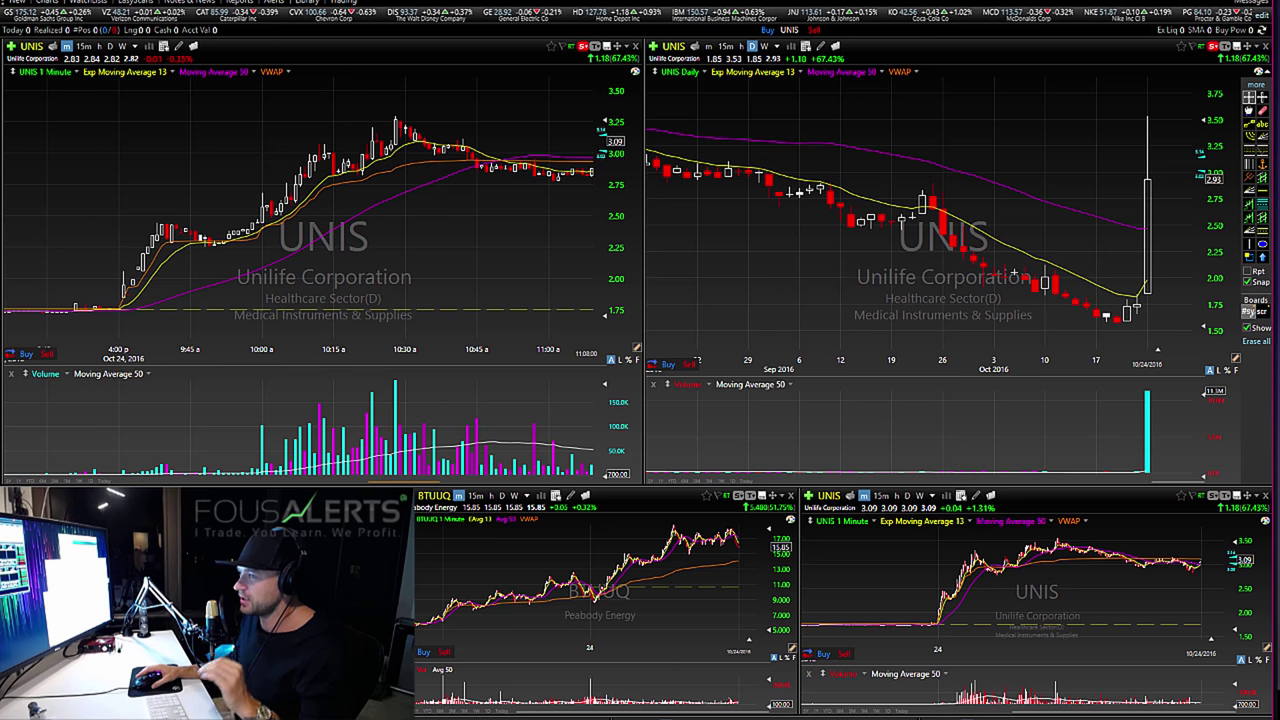
{"action": "left_click_drag", "start_coordinate": [387, 148], "coordinate": [391, 130]}
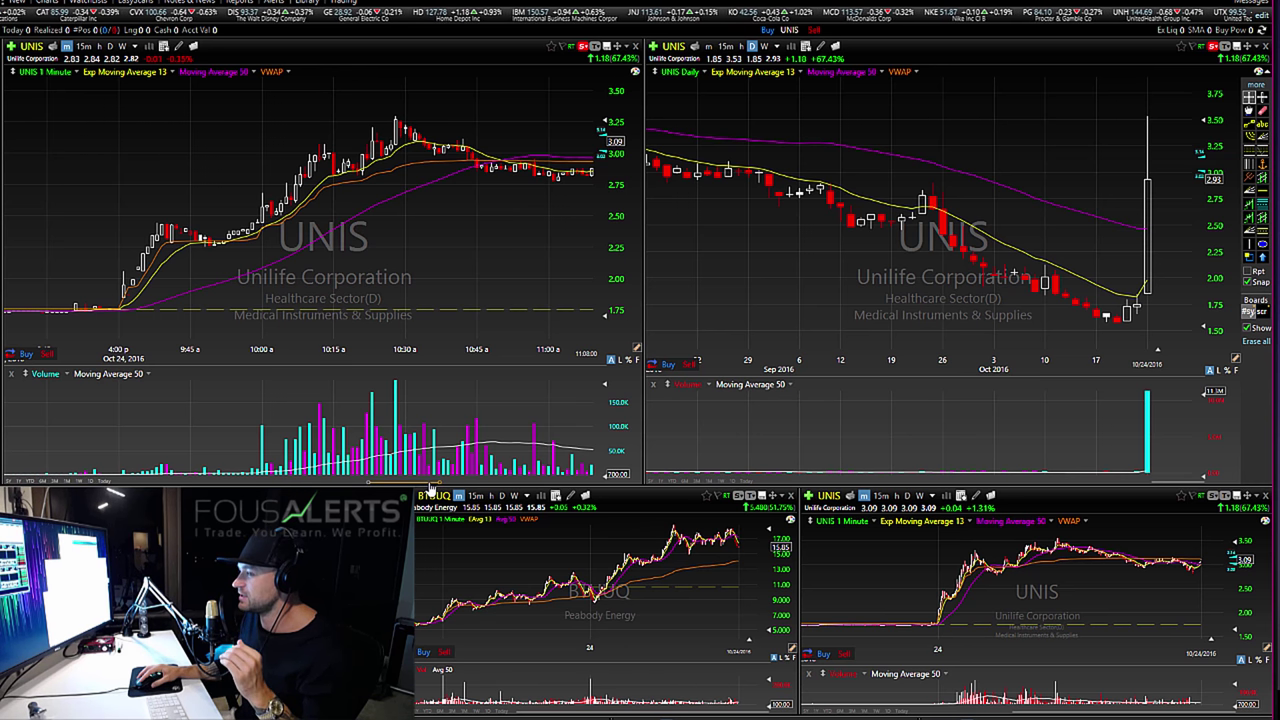
Rewind the UNIS one-minute chart to end at 10:11 and inspect the 9:39 candle at the first morning high
{"action": "left_click_drag", "start_coordinate": [443, 485], "coordinate": [410, 482]}
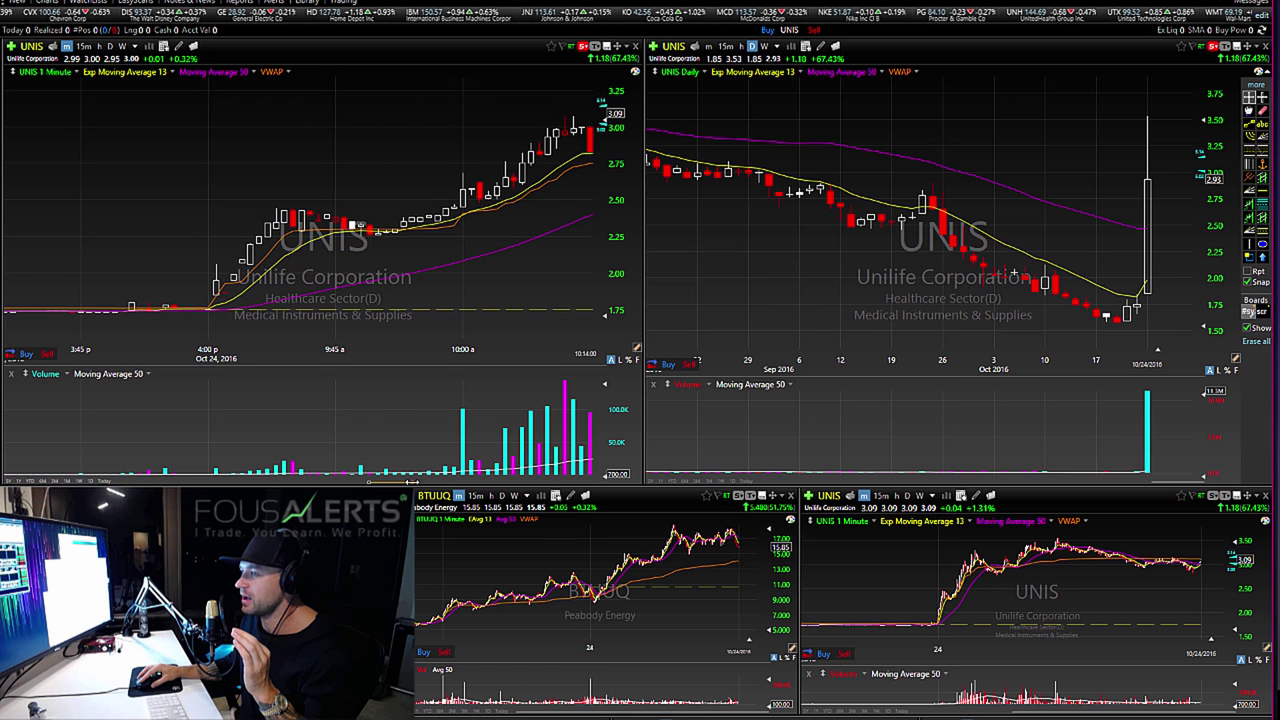
{"action": "left_click_drag", "start_coordinate": [410, 482], "coordinate": [425, 488]}
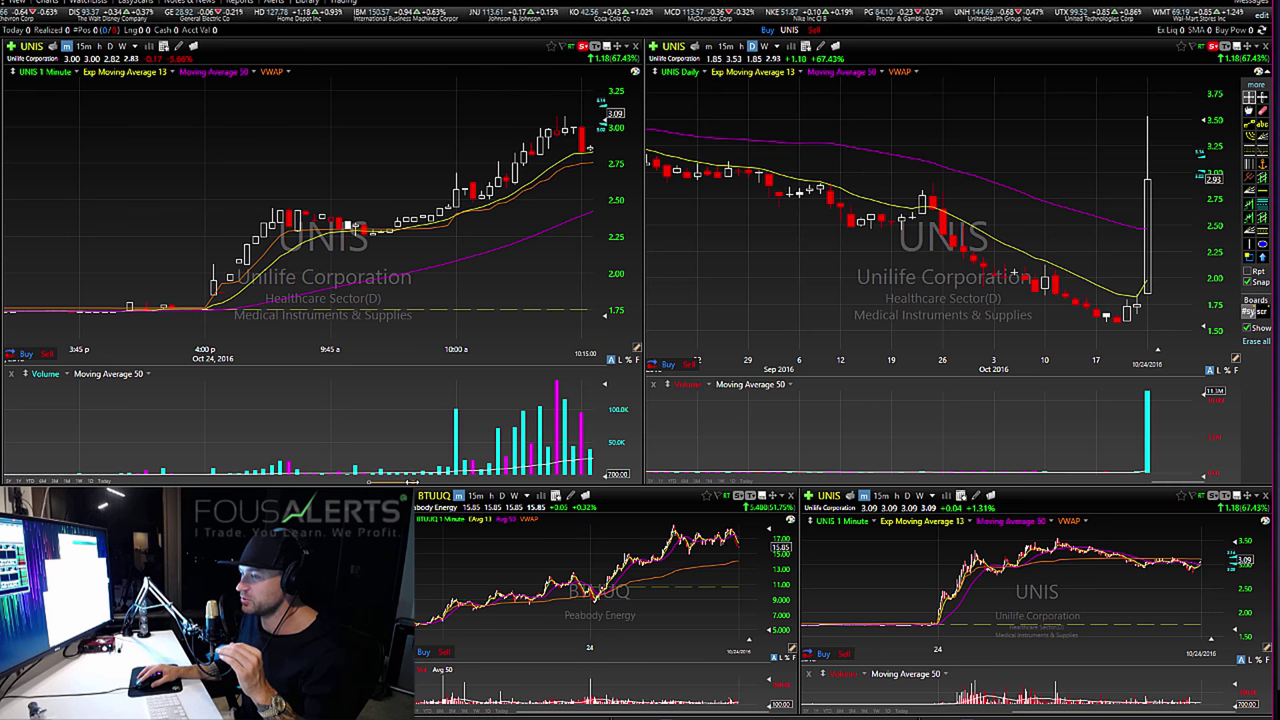
{"action": "left_click_drag", "start_coordinate": [410, 483], "coordinate": [406, 483]}
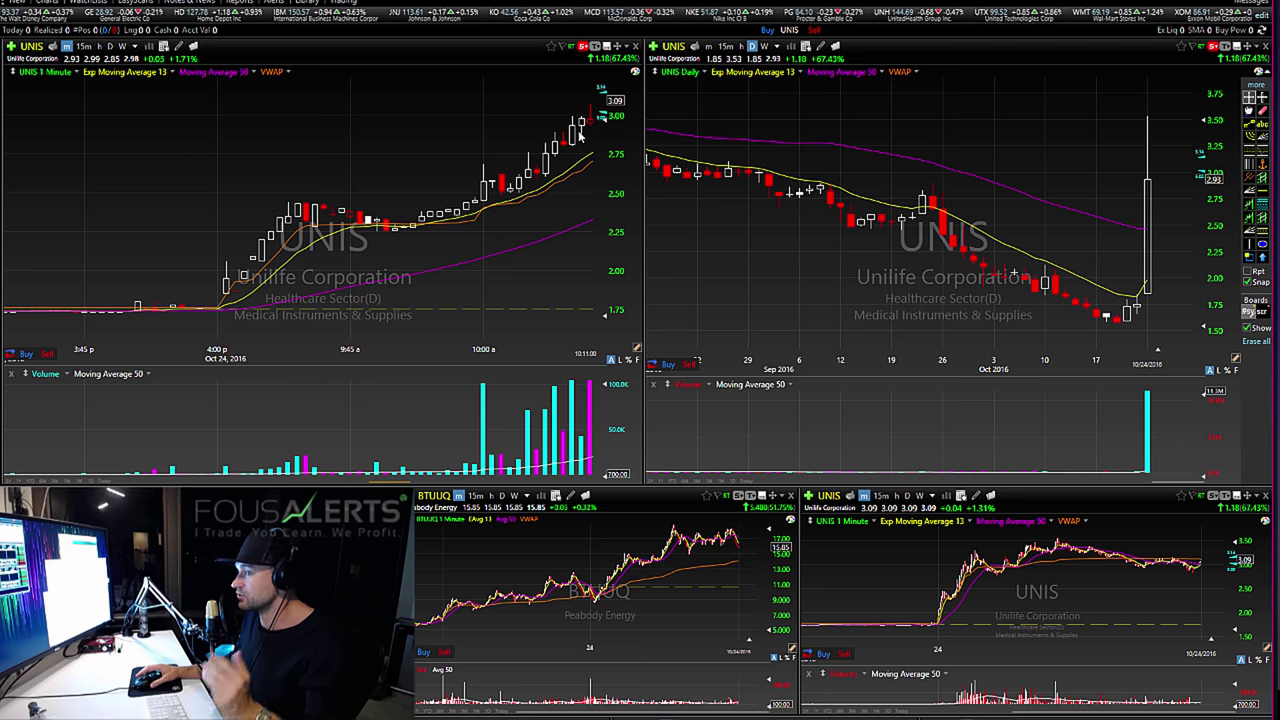
{"action": "left_click", "coordinate": [297, 204]}
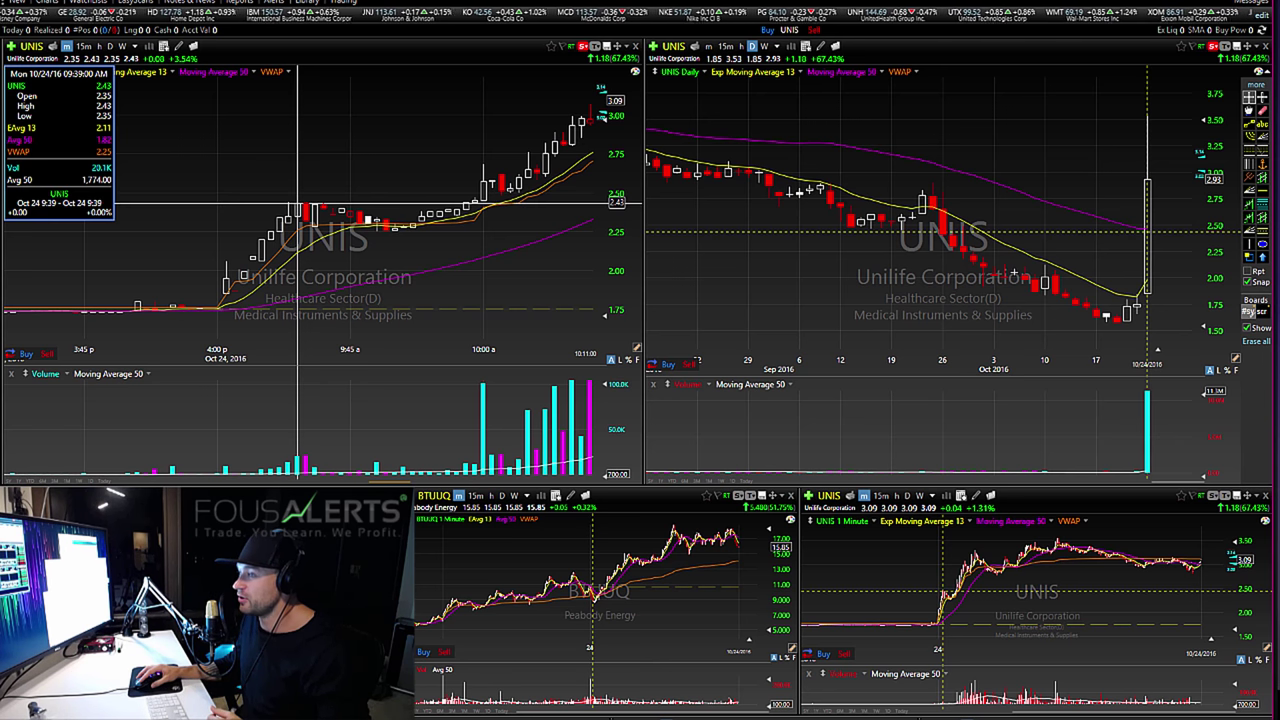
{"action": "left_click", "coordinate": [470, 210]}
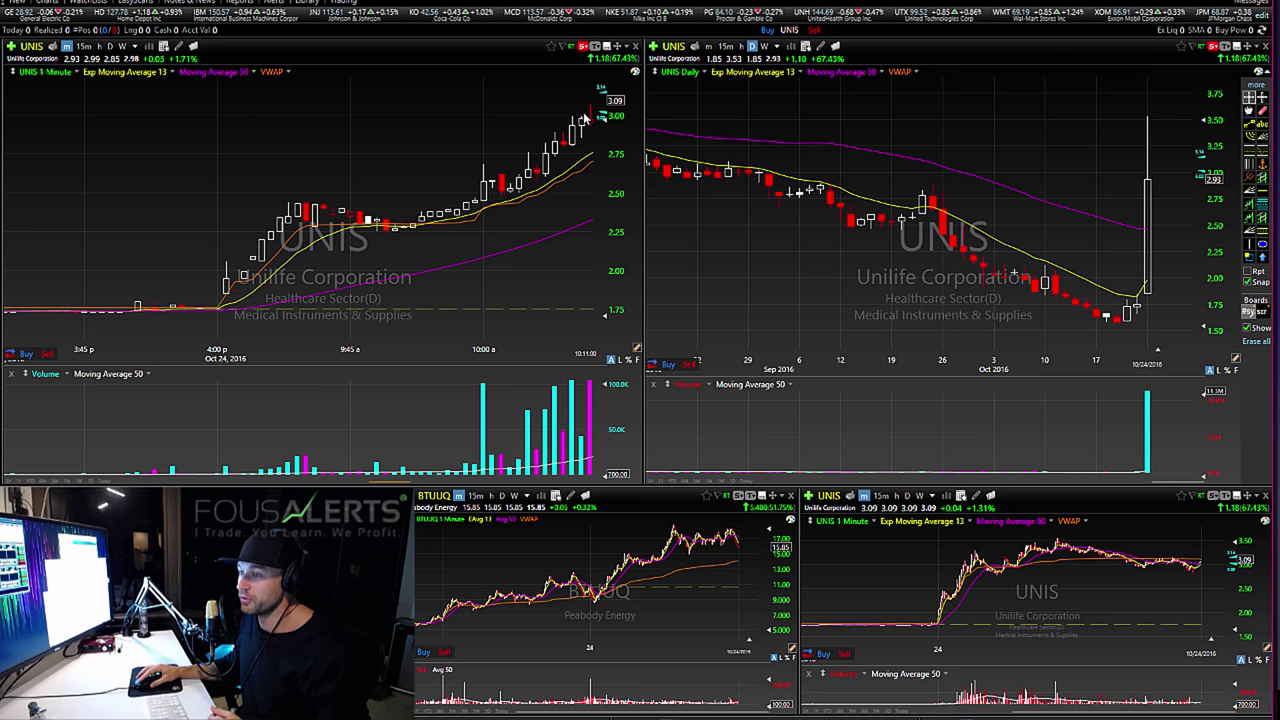
{"action": "left_click", "coordinate": [302, 205]}
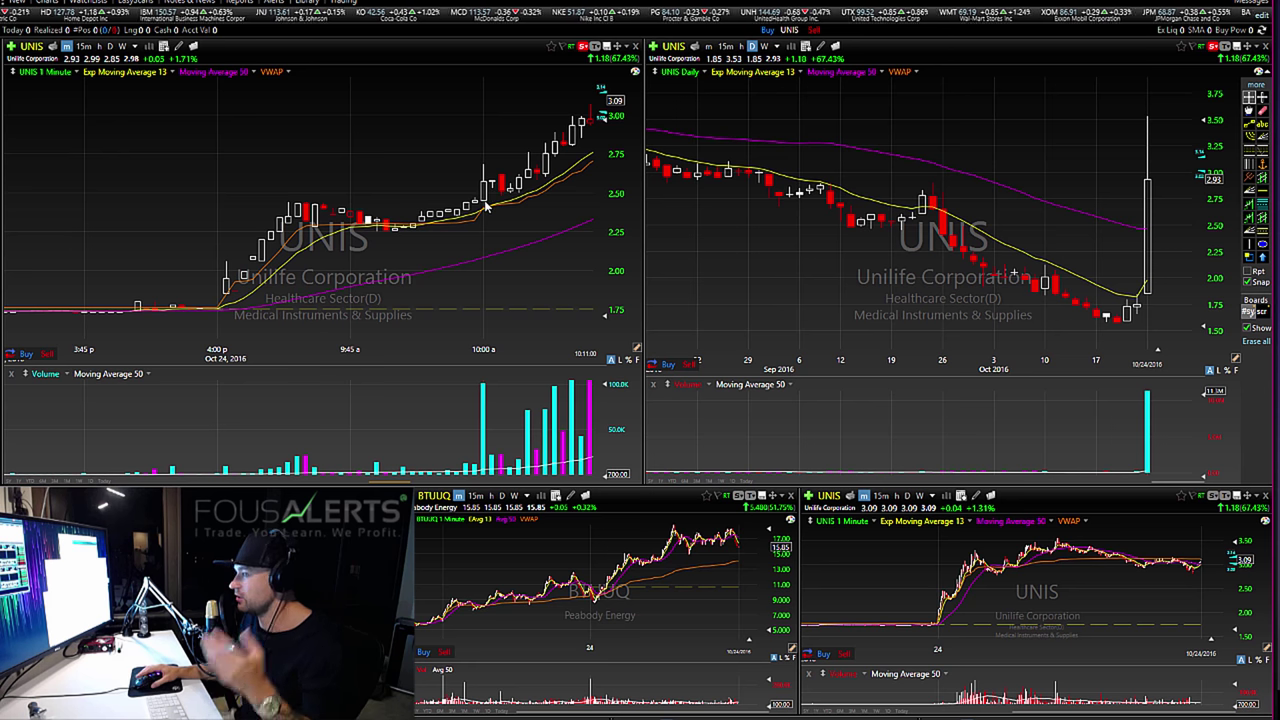
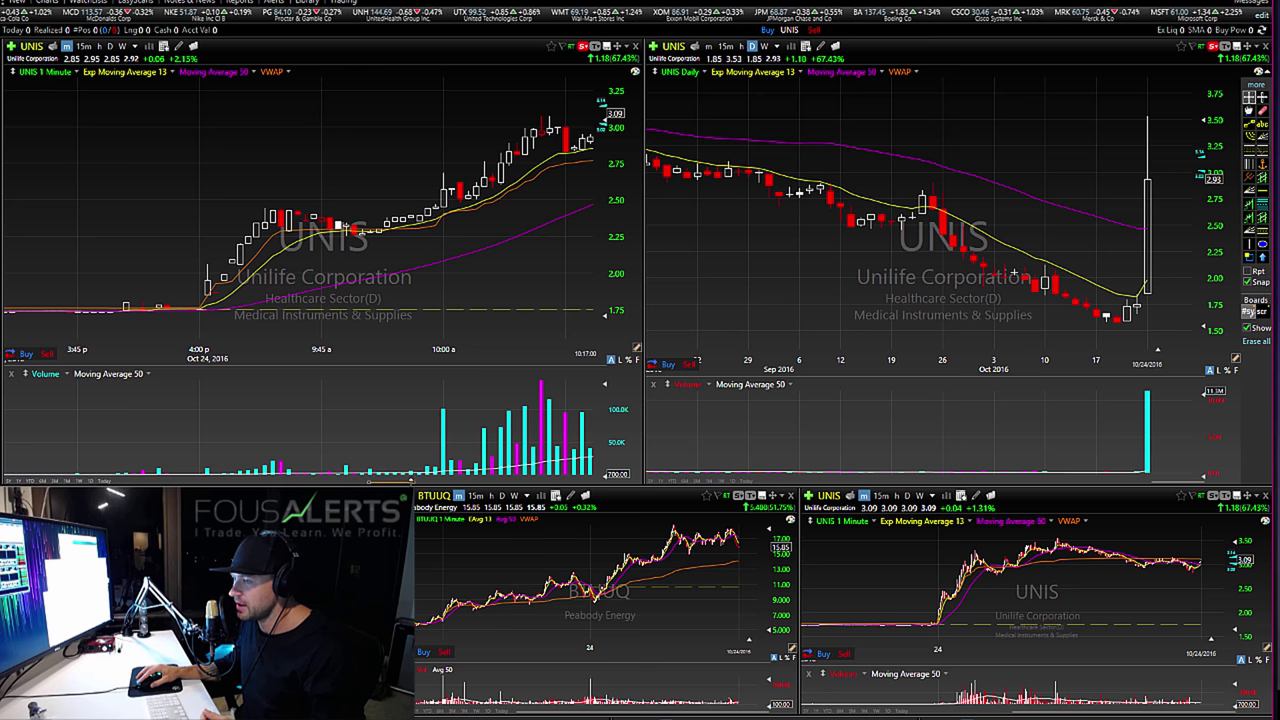
Advance the UNIS one-minute chart to end at 10:27 and inspect the 10:15 candle's values
{"action": "left_click_drag", "start_coordinate": [410, 483], "coordinate": [418, 483]}
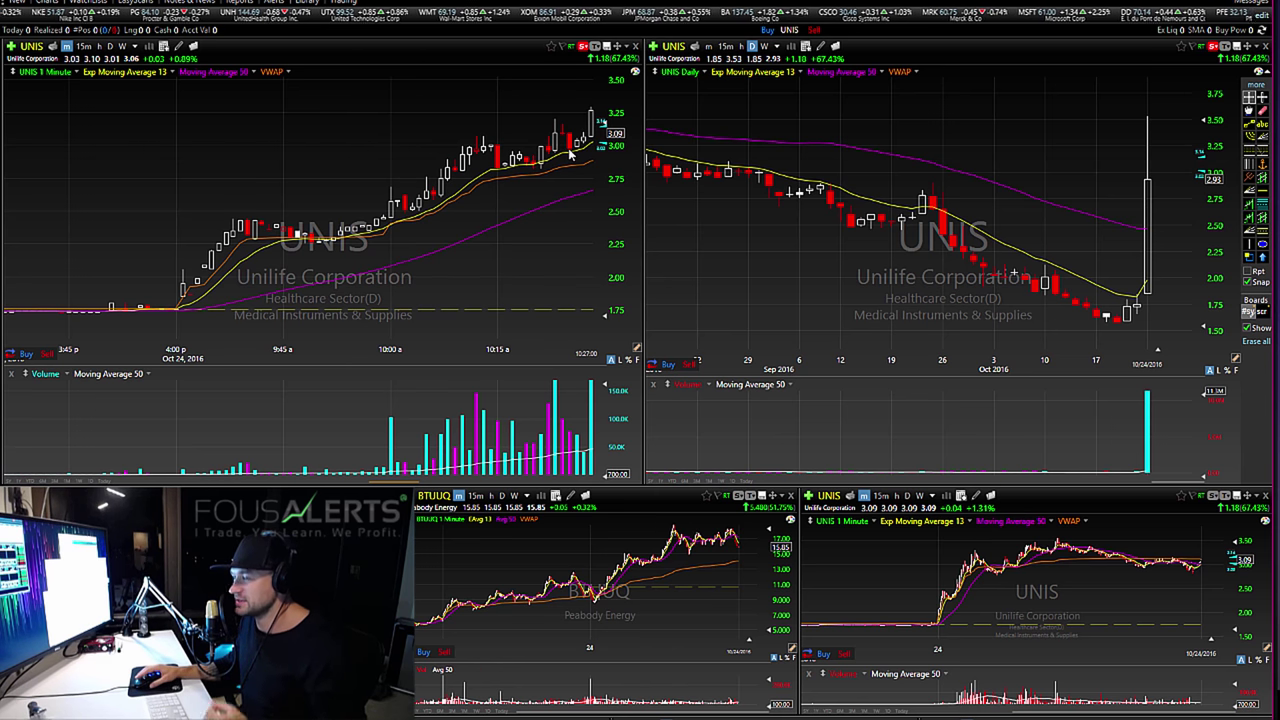
{"action": "left_click", "coordinate": [493, 148]}
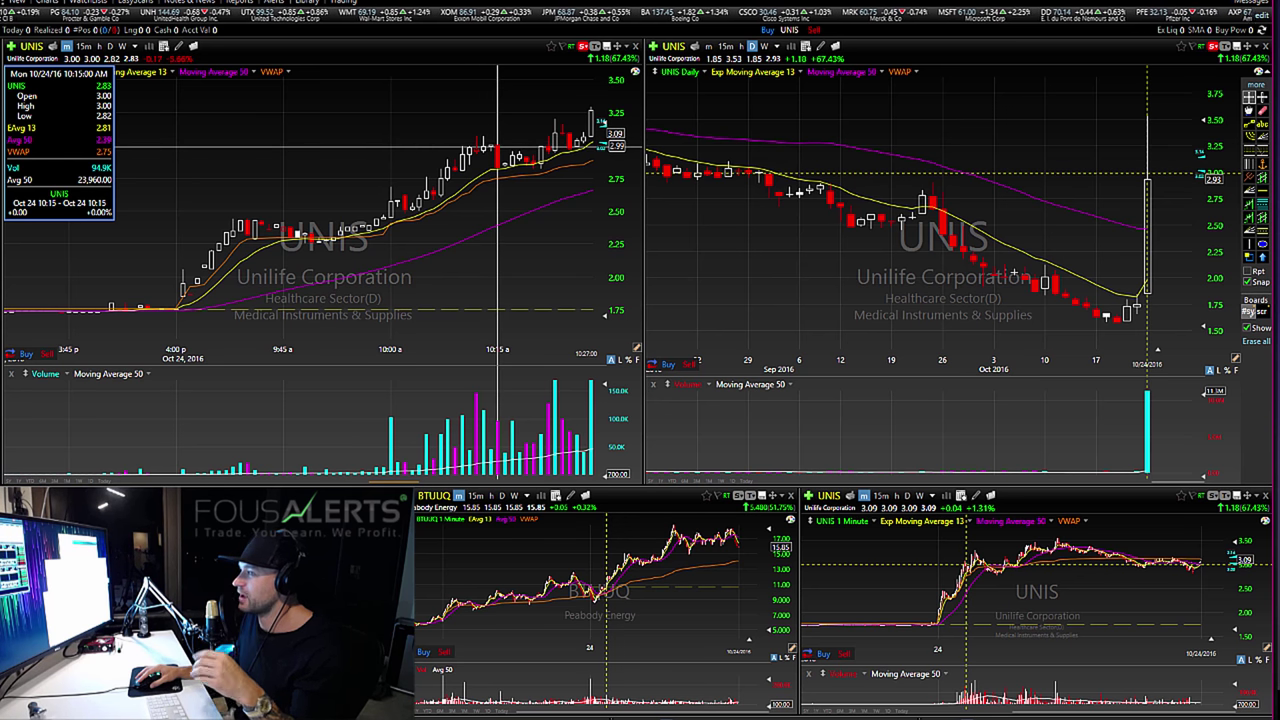
{"action": "left_click", "coordinate": [497, 149]}
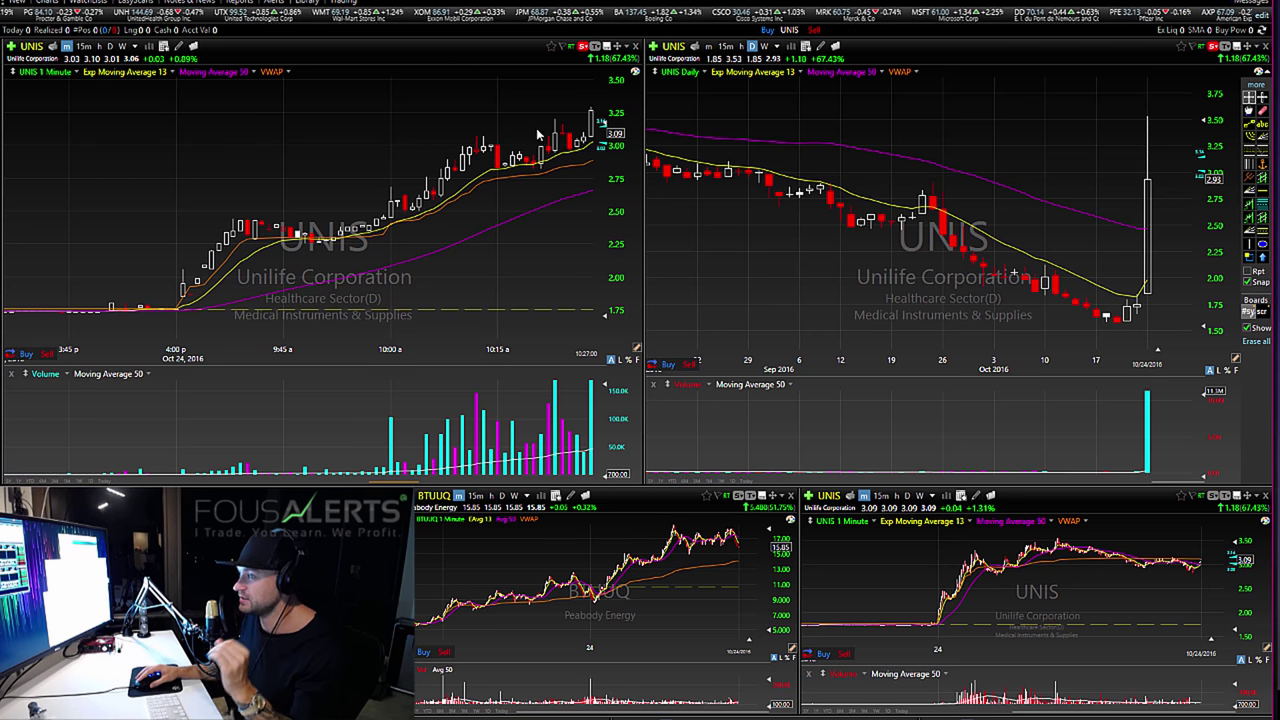
{"action": "left_click", "coordinate": [537, 134]}
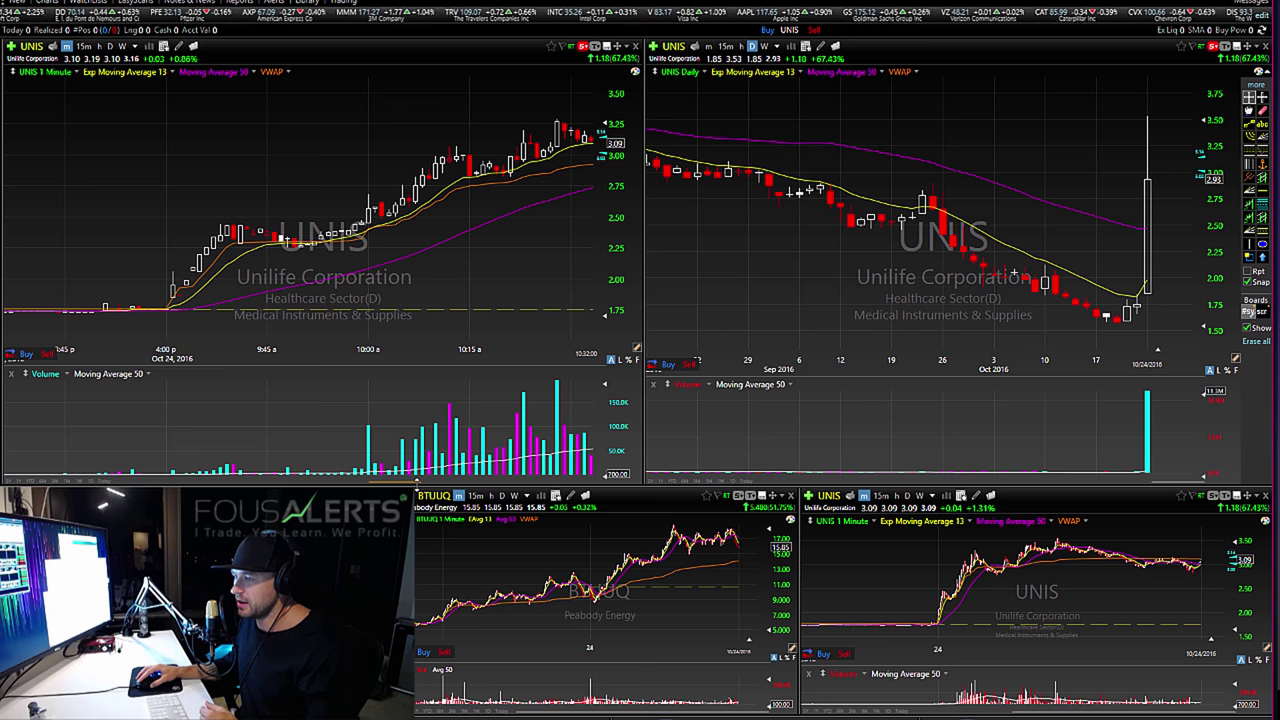
Extend the UNIS one-minute chart to 11:12 to view the decline from the morning peak
{"action": "left_click_drag", "start_coordinate": [420, 481], "coordinate": [438, 481]}
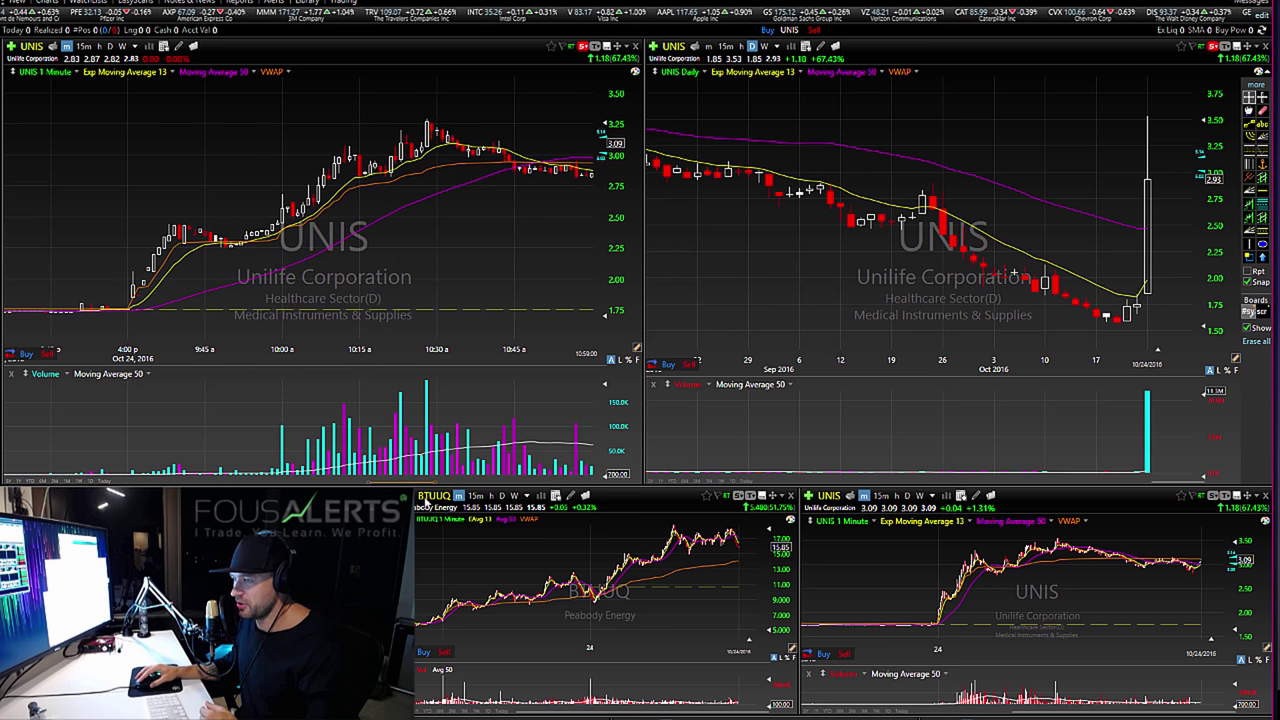
{"action": "left_click_drag", "start_coordinate": [448, 481], "coordinate": [441, 481]}
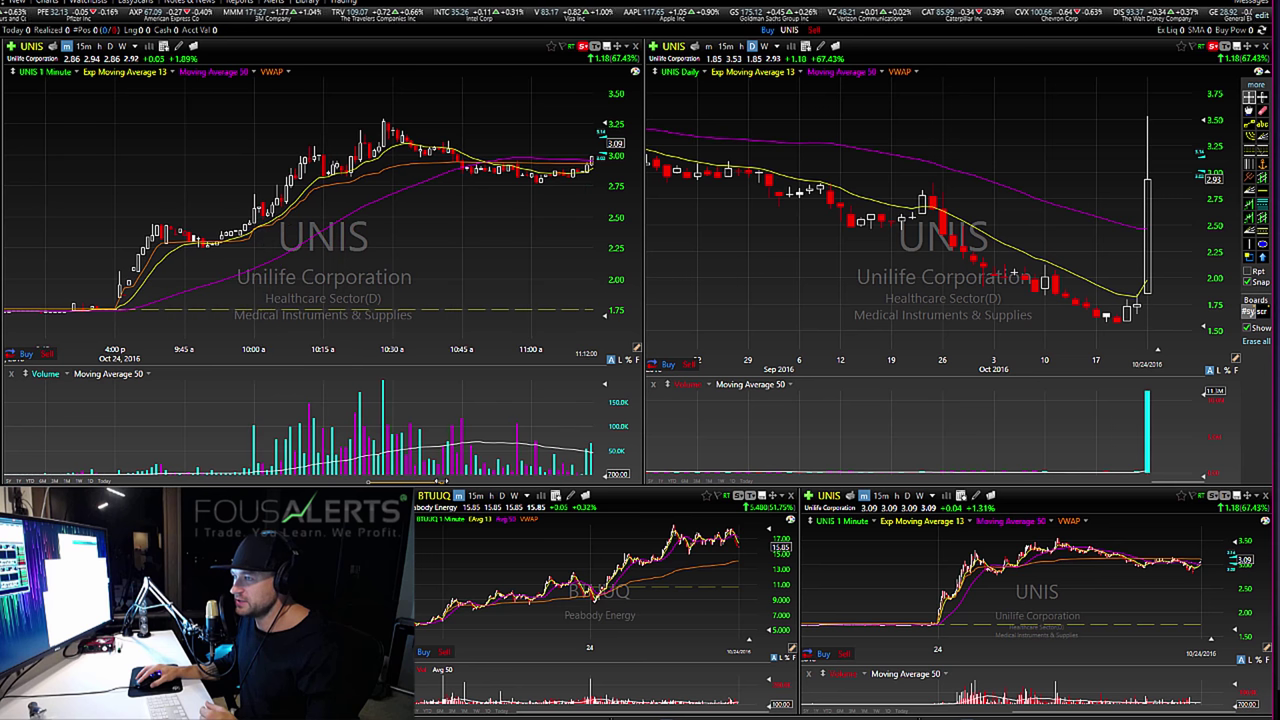
{"action": "left_click", "coordinate": [517, 178]}
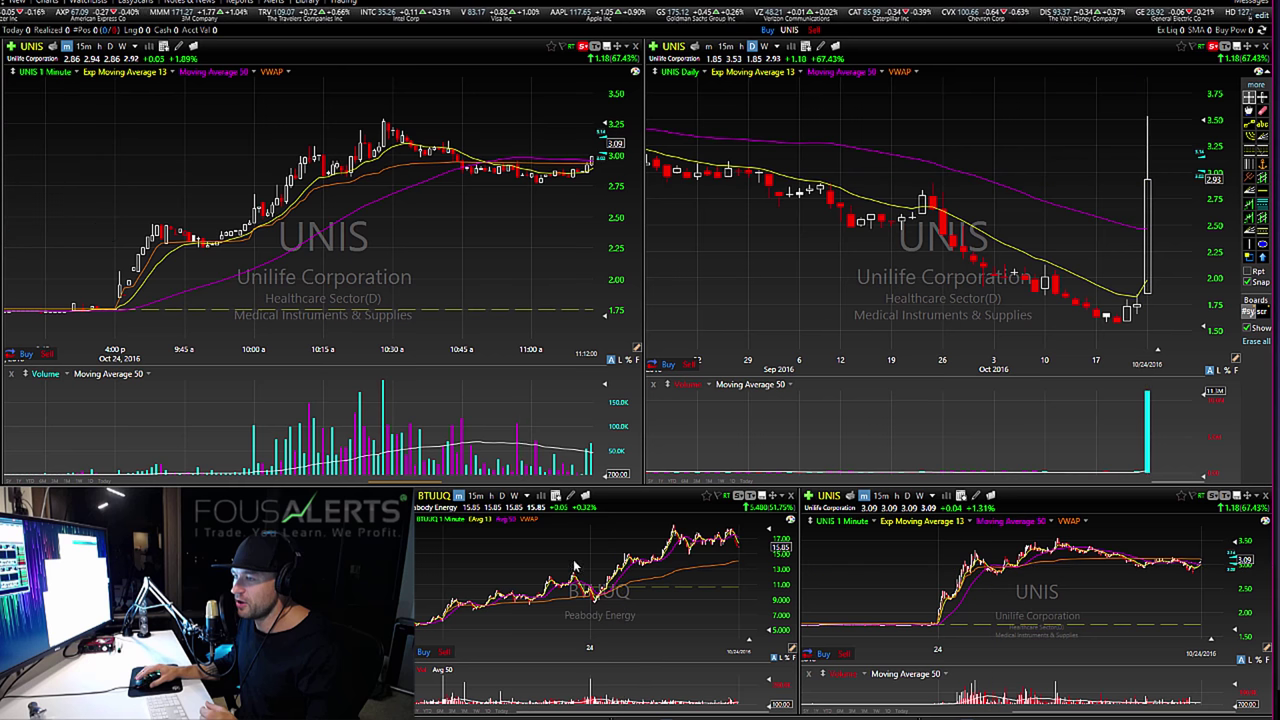
Narrow the UNIS one-minute chart to the pullback before 11:12 and examine its candles against the moving averages and VWAP
{"action": "left_click_drag", "start_coordinate": [368, 482], "coordinate": [450, 482]}
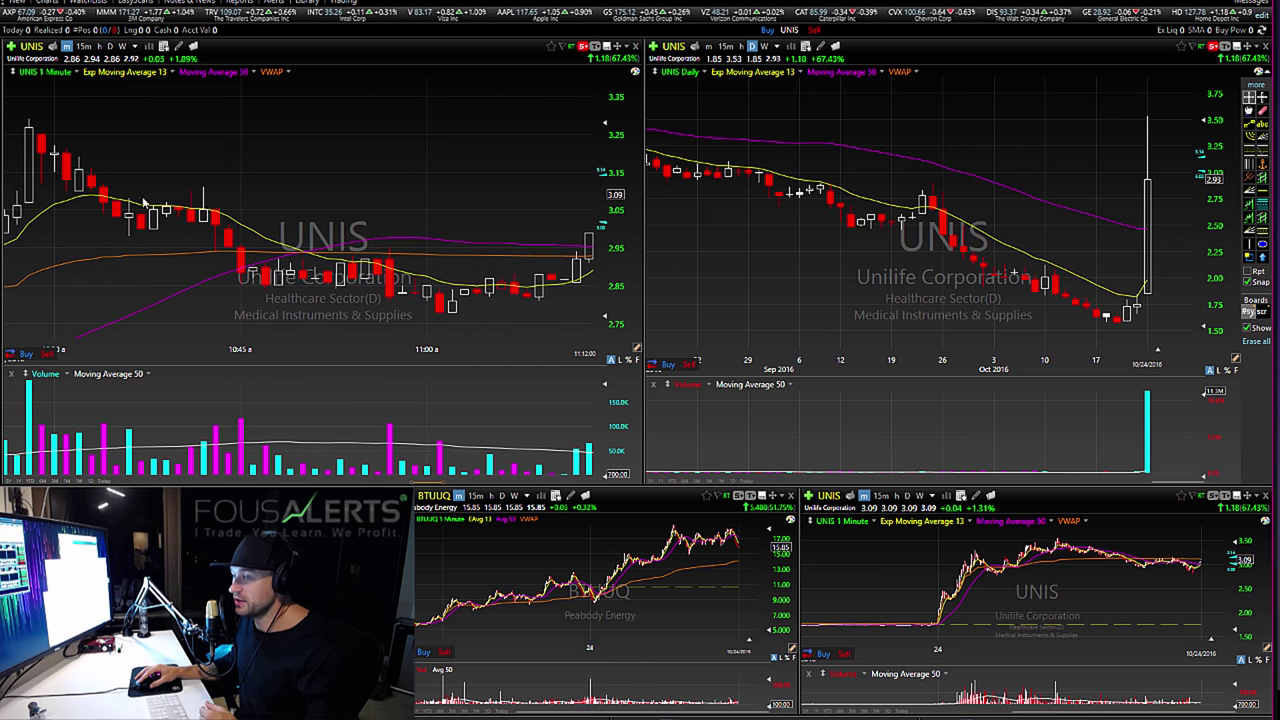
{"action": "mouse_move", "coordinate": [103, 195]}
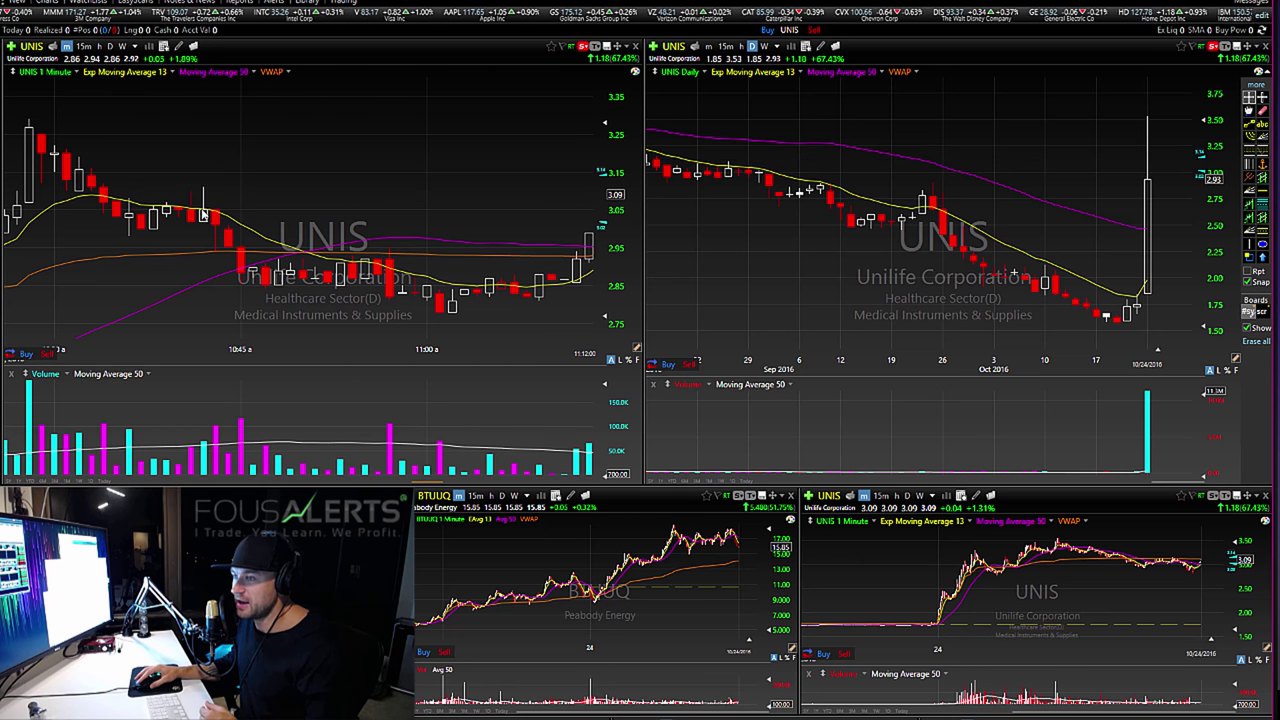
{"action": "mouse_move", "coordinate": [387, 261]}
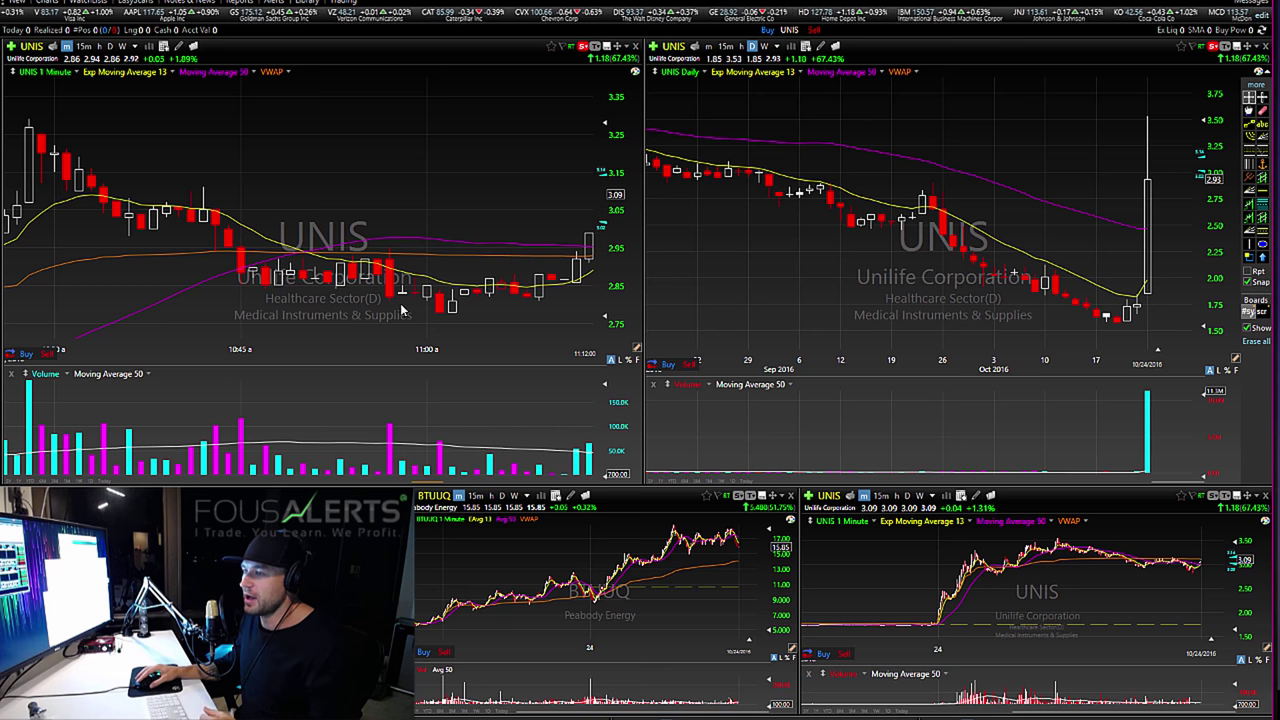
{"action": "left_click_drag", "start_coordinate": [437, 311], "coordinate": [447, 317]}
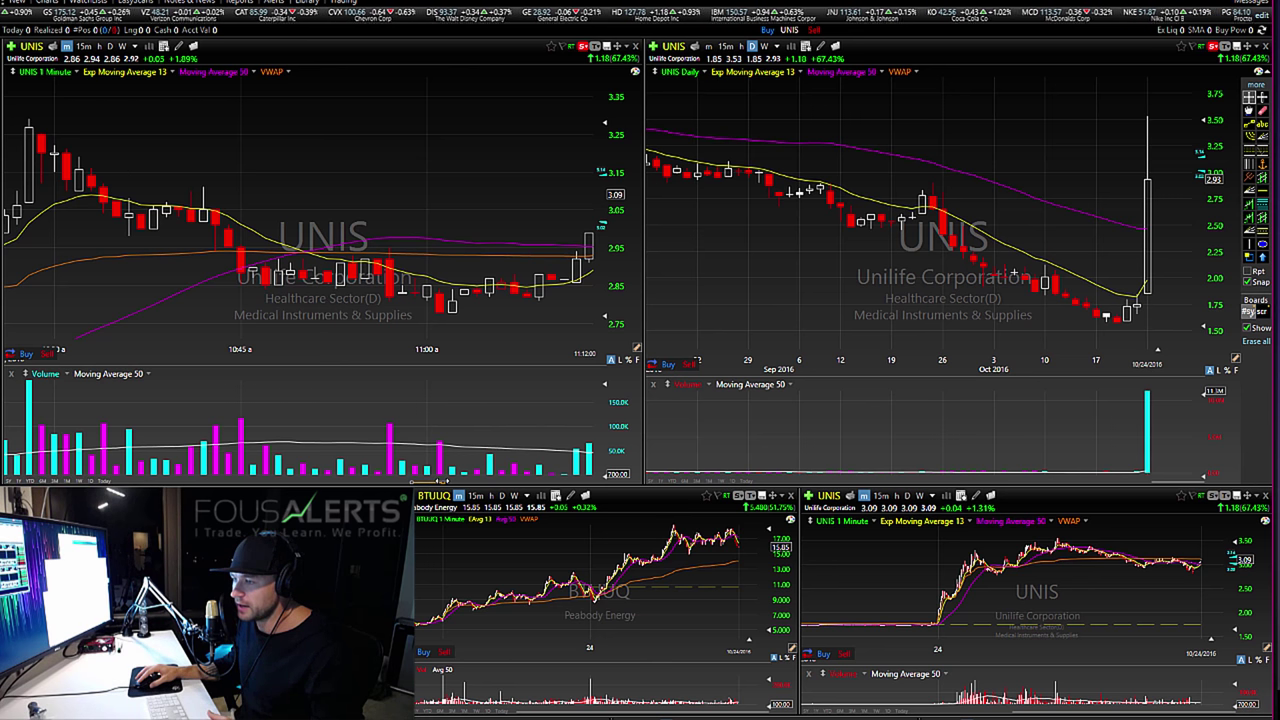
Extend the UNIS one-minute chart to 12:11 and widen its start to before the open to review the whole move
{"action": "left_click_drag", "start_coordinate": [440, 481], "coordinate": [472, 483]}
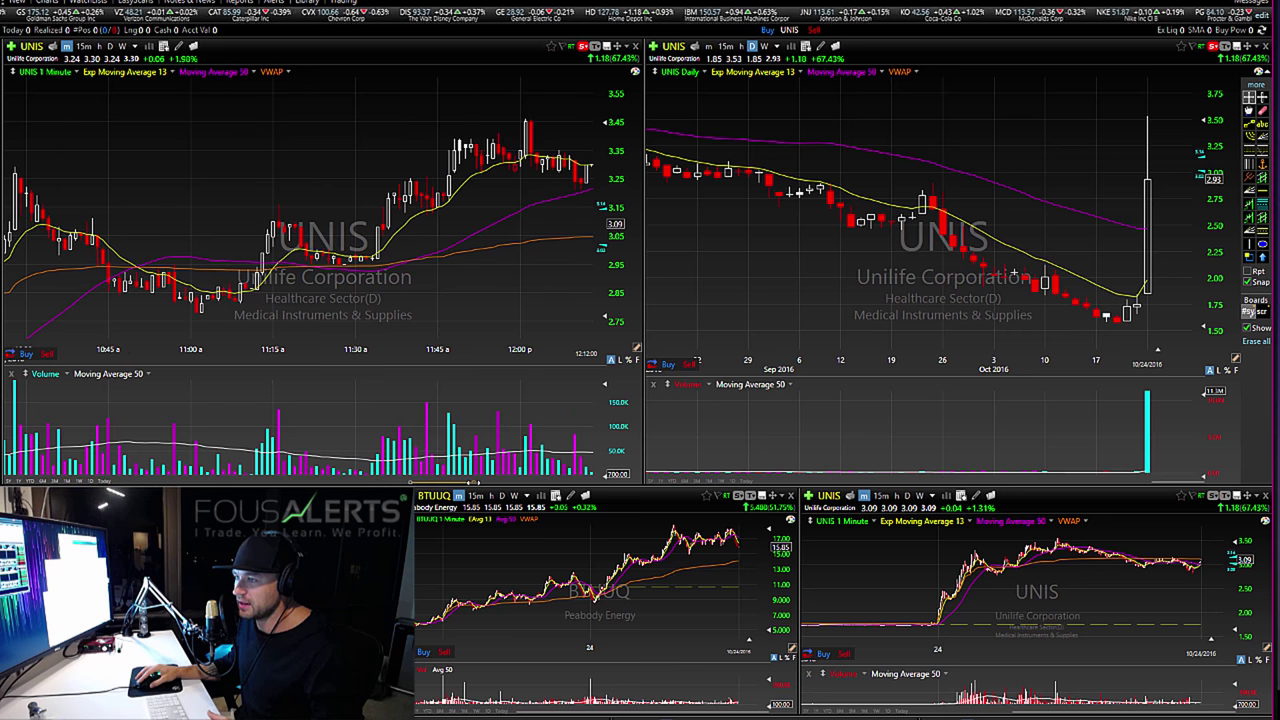
{"action": "left_click_drag", "start_coordinate": [455, 187], "coordinate": [458, 186]}
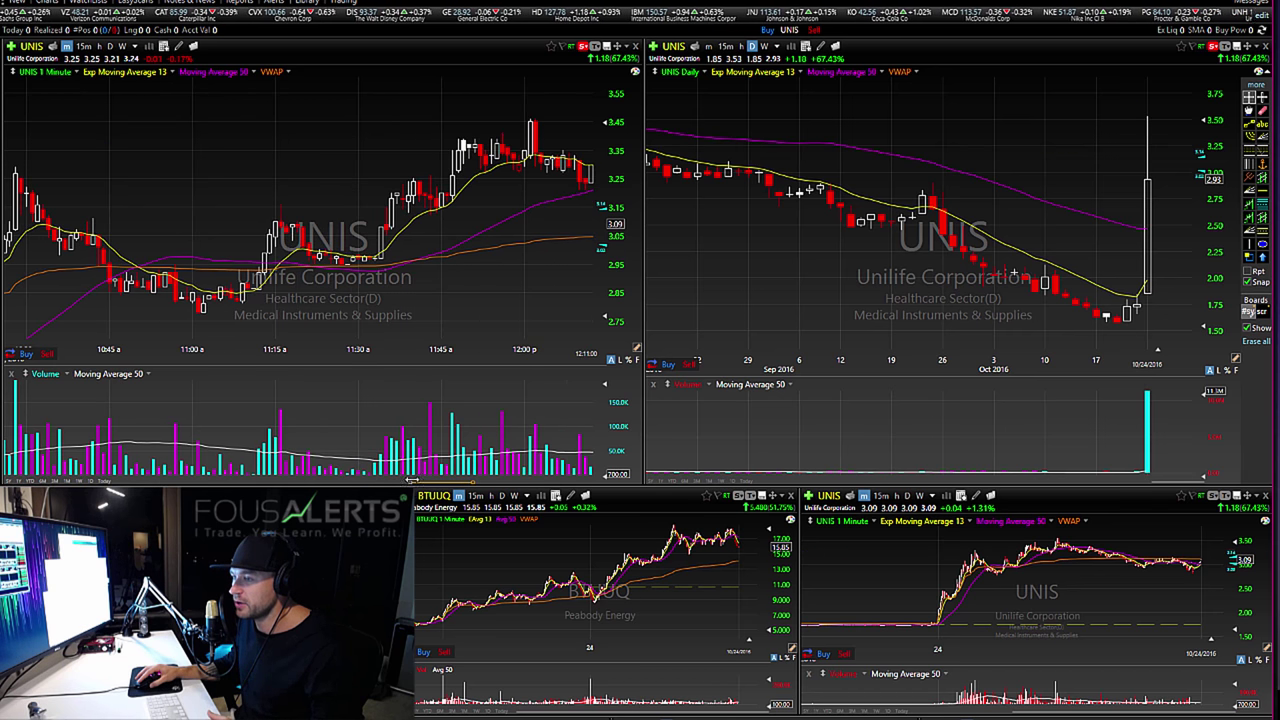
{"action": "left_click_drag", "start_coordinate": [412, 480], "coordinate": [354, 471]}
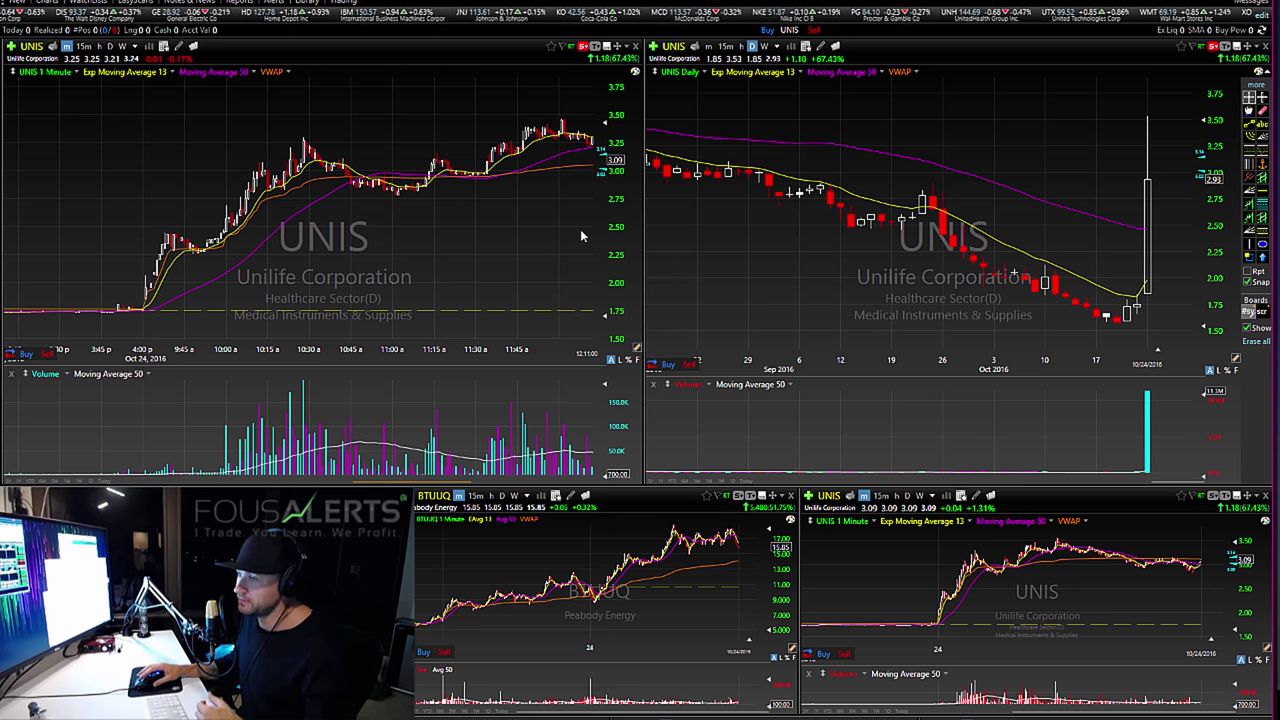
{"action": "left_click", "coordinate": [505, 147]}
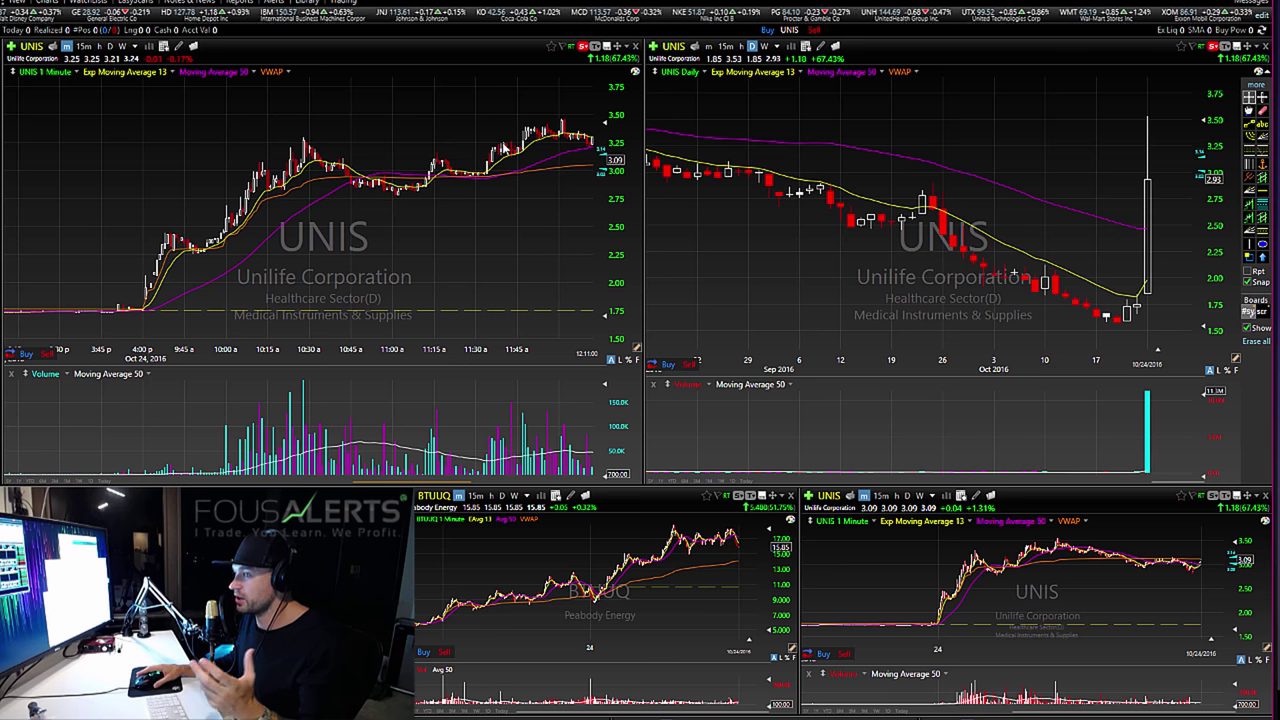
Draw a horizontal line on the UNIS one-minute chart and move it to the 3.25 level at the morning peak
{"action": "left_click", "coordinate": [505, 147]}
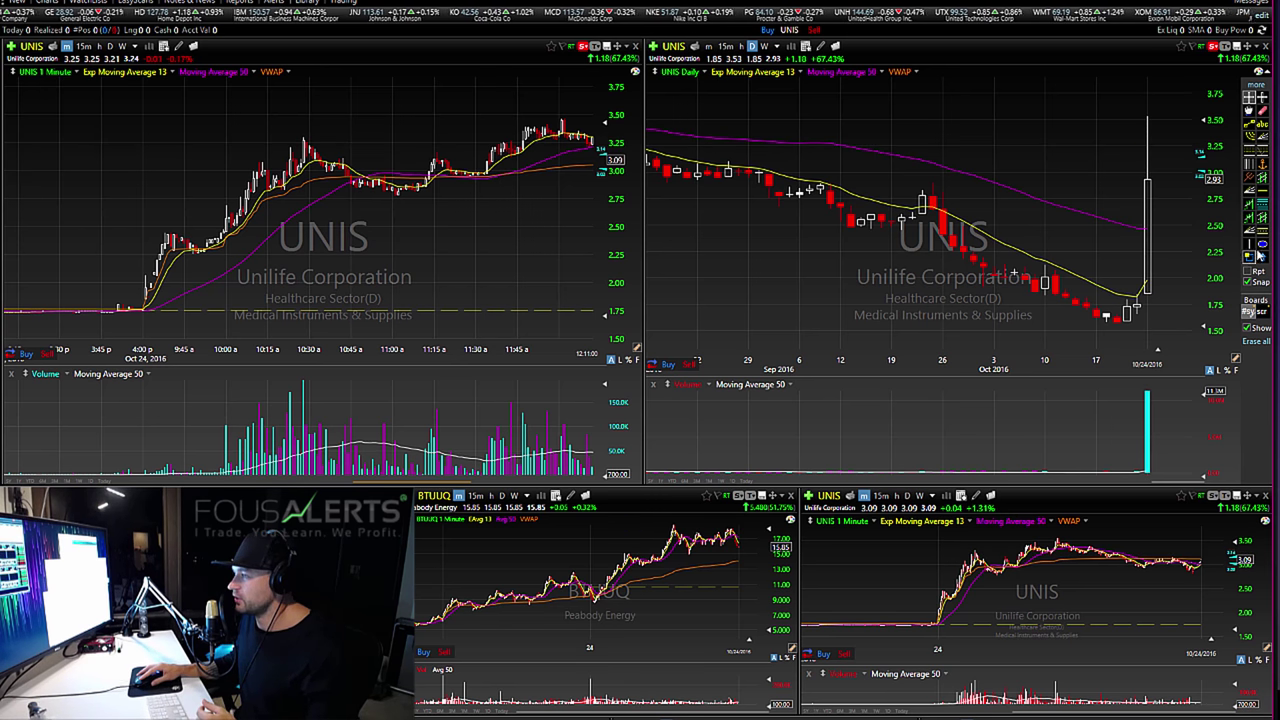
{"action": "left_click", "coordinate": [1262, 189]}
{"action": "left_click", "coordinate": [443, 132]}
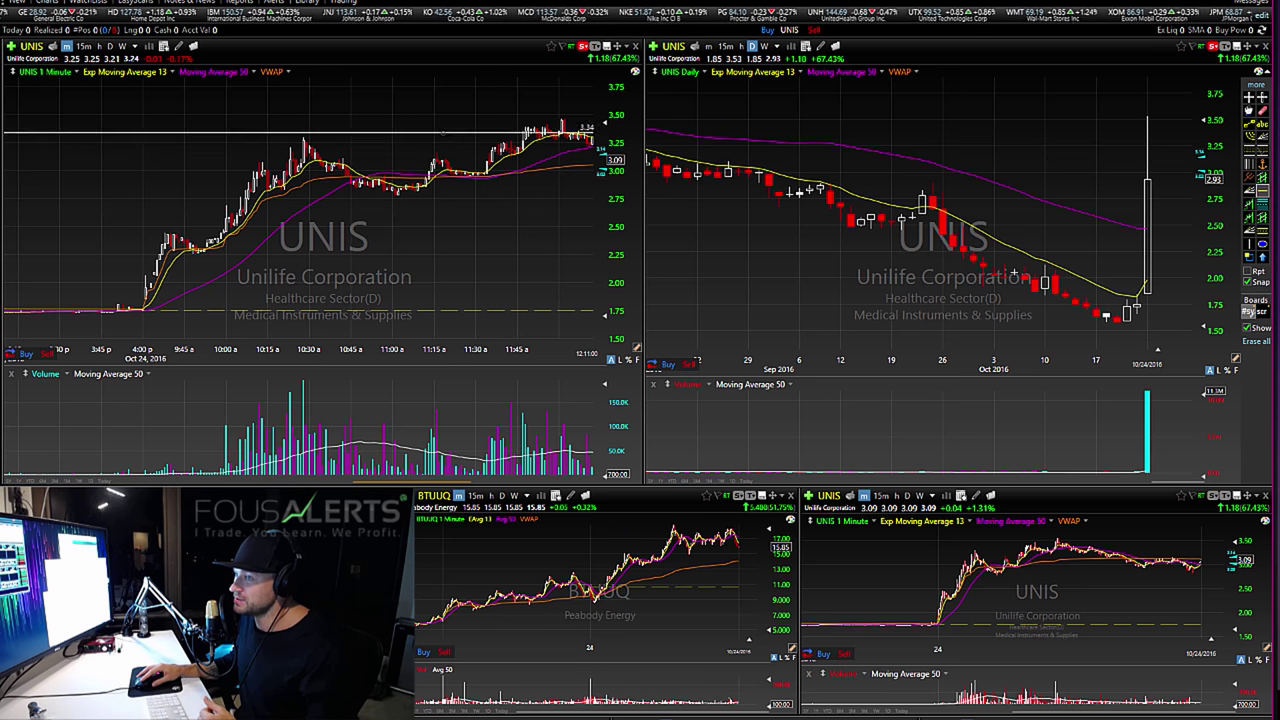
{"action": "left_click_drag", "start_coordinate": [443, 132], "coordinate": [448, 142]}
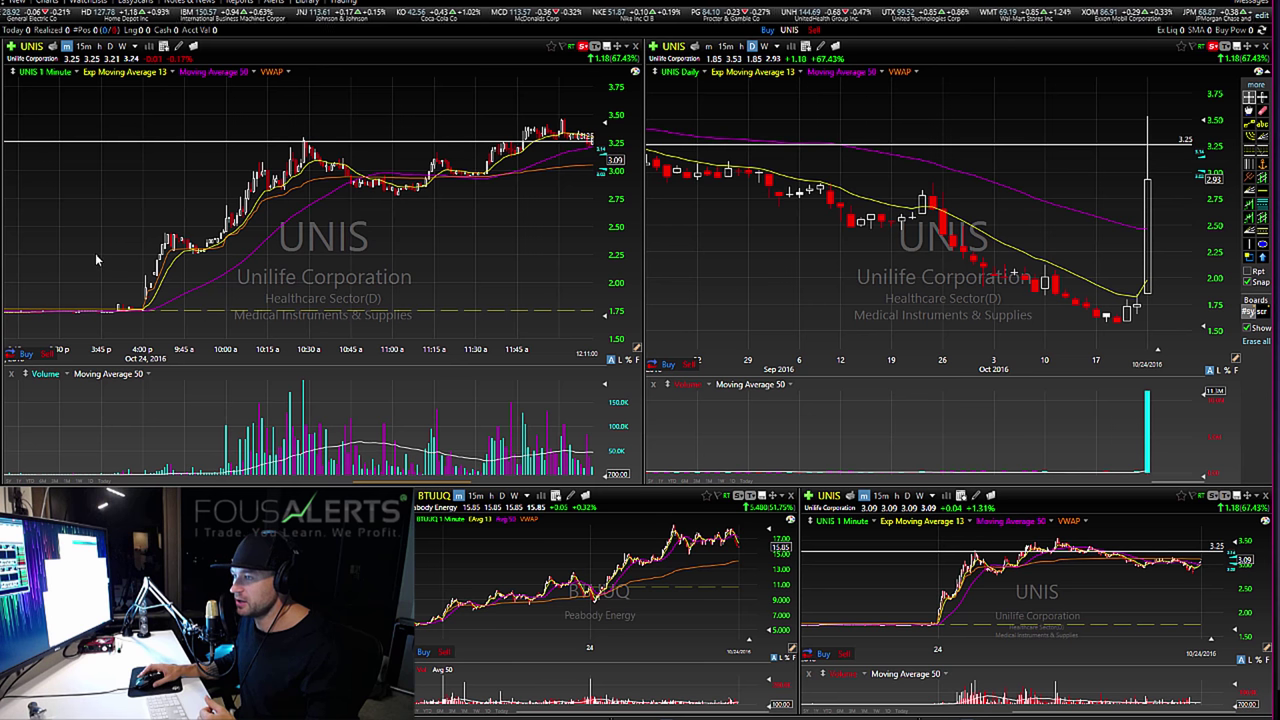
Replay the UNIS one-minute chart up to 11:44 and on to 11:58, and examine price action around the 3.25 line
{"action": "scroll", "coordinate": [95, 258], "scroll_direction": "up", "scroll_amount": 1}
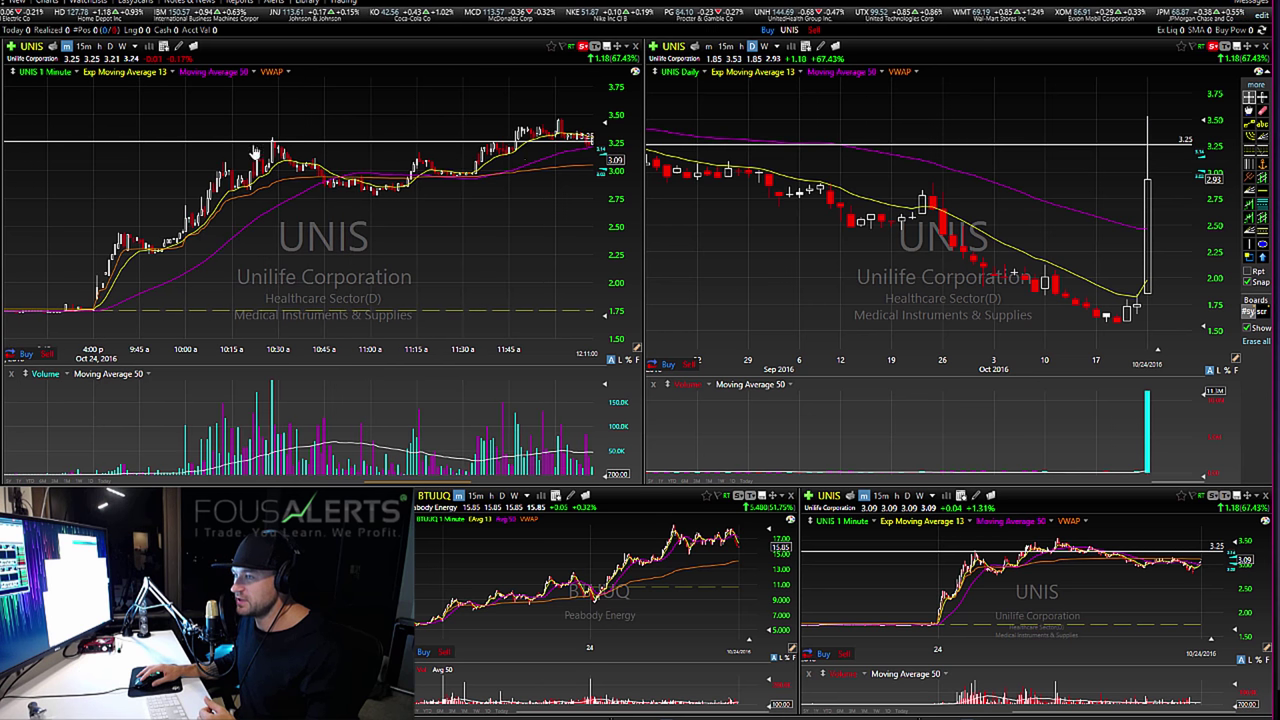
{"action": "left_click_drag", "start_coordinate": [482, 483], "coordinate": [457, 483]}
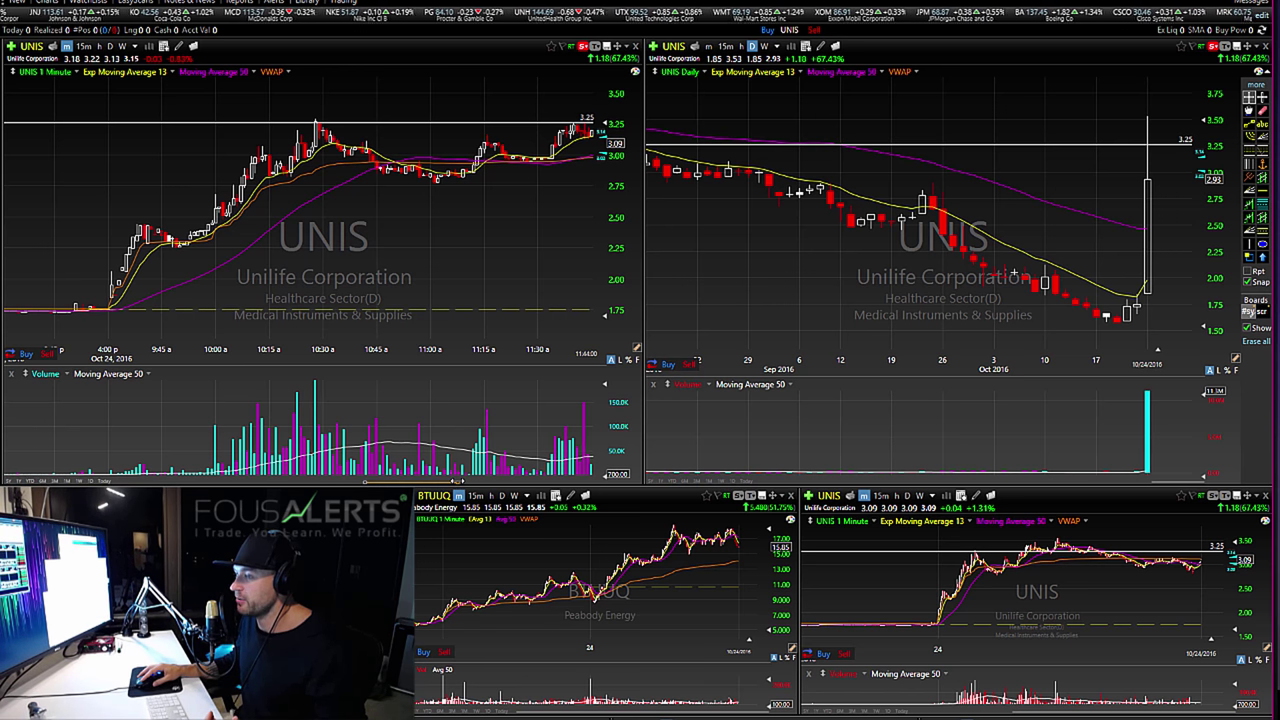
{"action": "left_click_drag", "start_coordinate": [457, 485], "coordinate": [463, 480]}
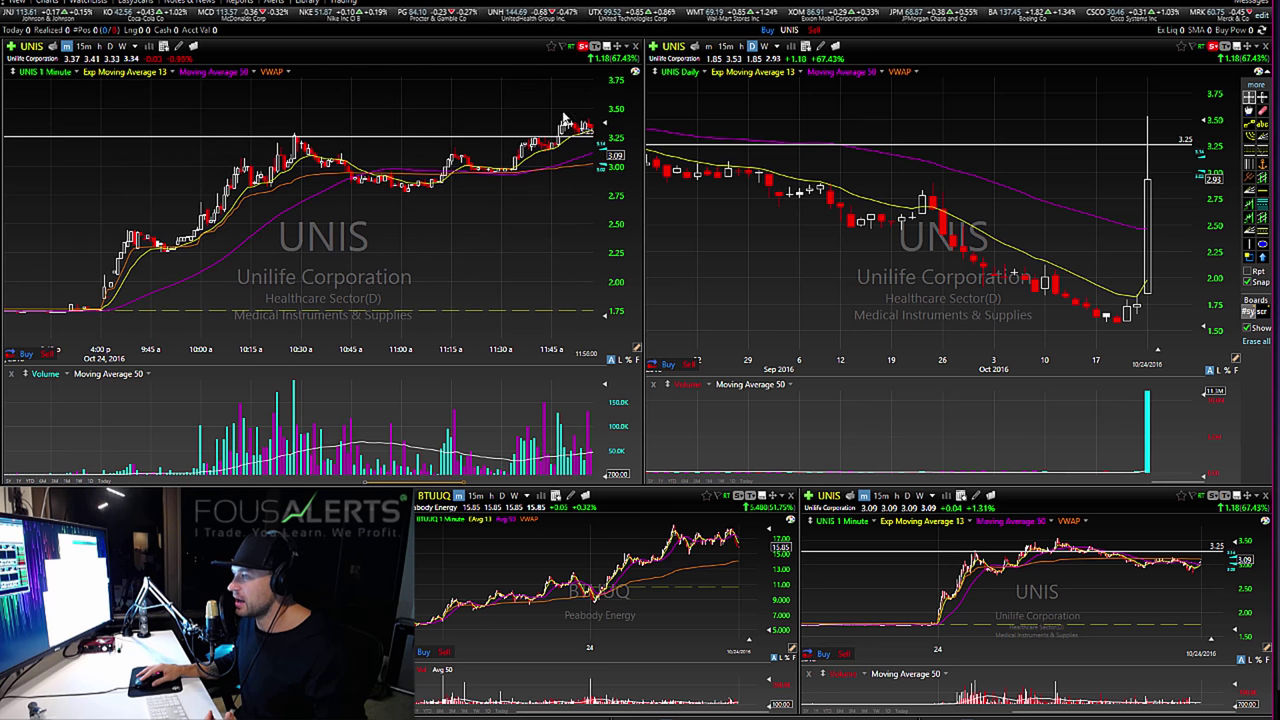
{"action": "scroll", "coordinate": [552, 132], "scroll_direction": "up", "scroll_amount": 3}
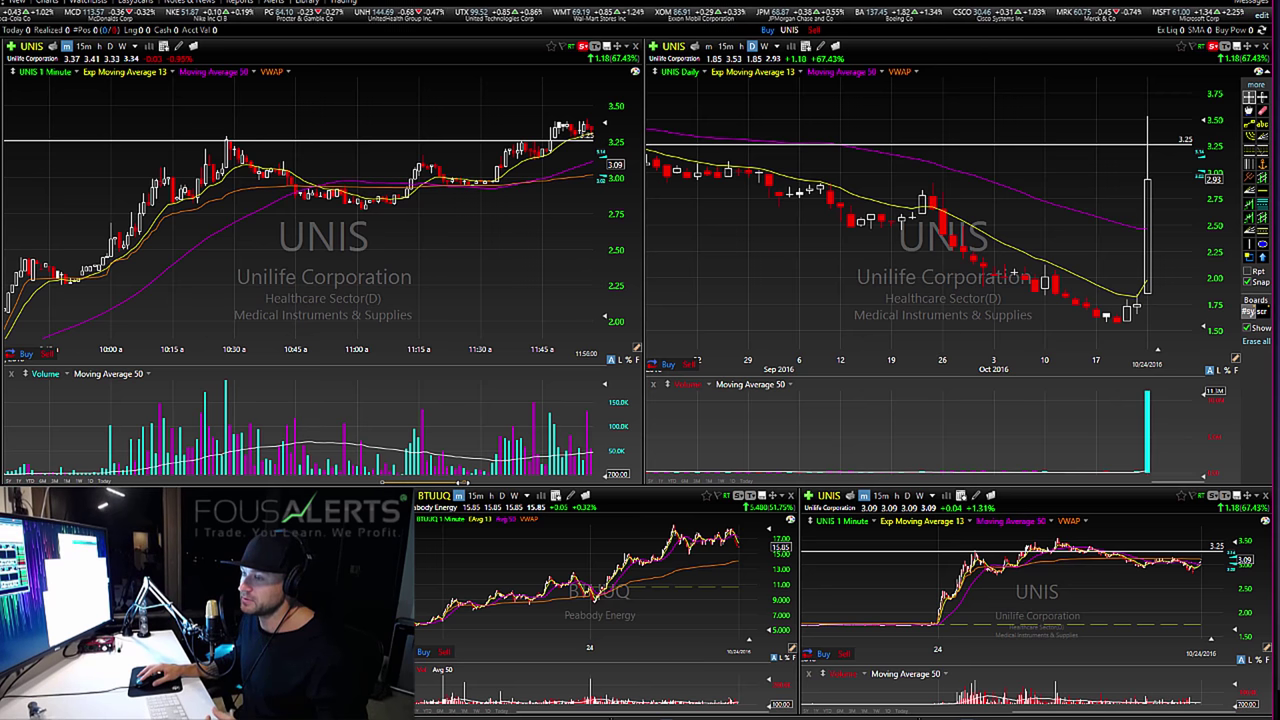
Extend the UNIS one-minute chart to the end of October 24 and review the whole day's move
{"action": "left_click_drag", "start_coordinate": [463, 482], "coordinate": [670, 472]}
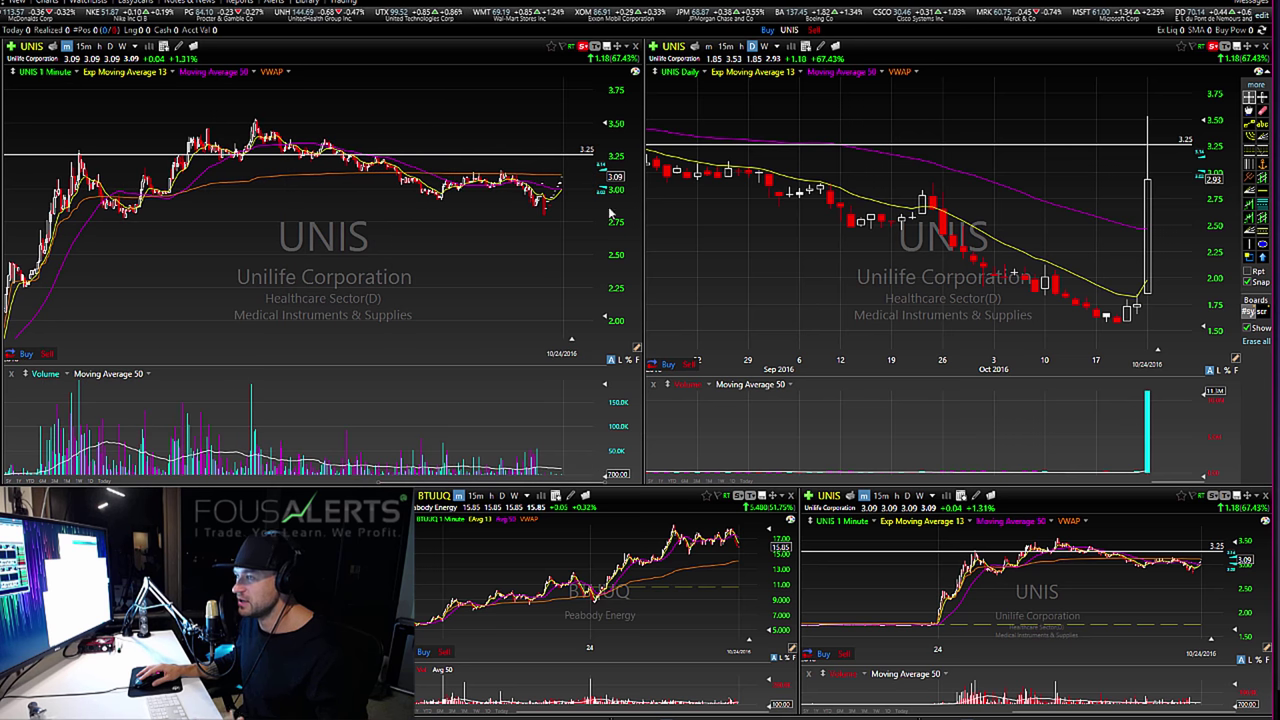
{"action": "scroll", "coordinate": [365, 243], "scroll_direction": "down", "scroll_amount": 2}
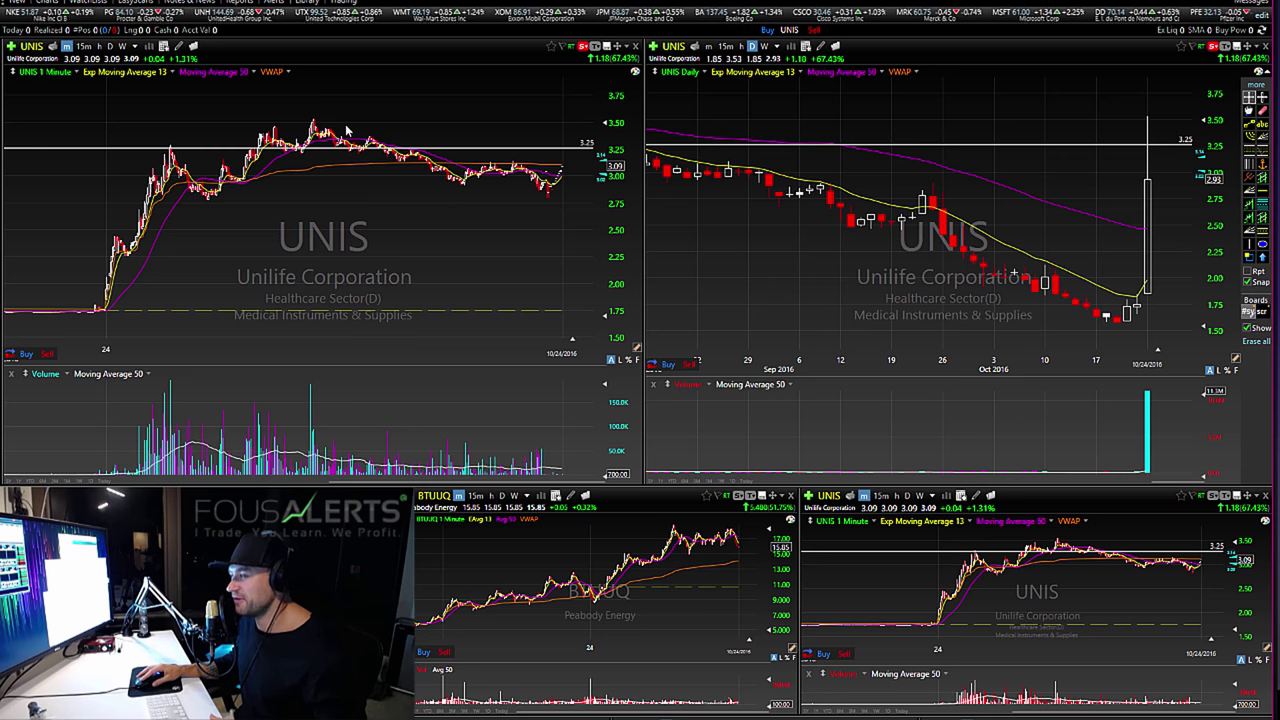
{"action": "left_click_drag", "start_coordinate": [346, 128], "coordinate": [44, 298]}
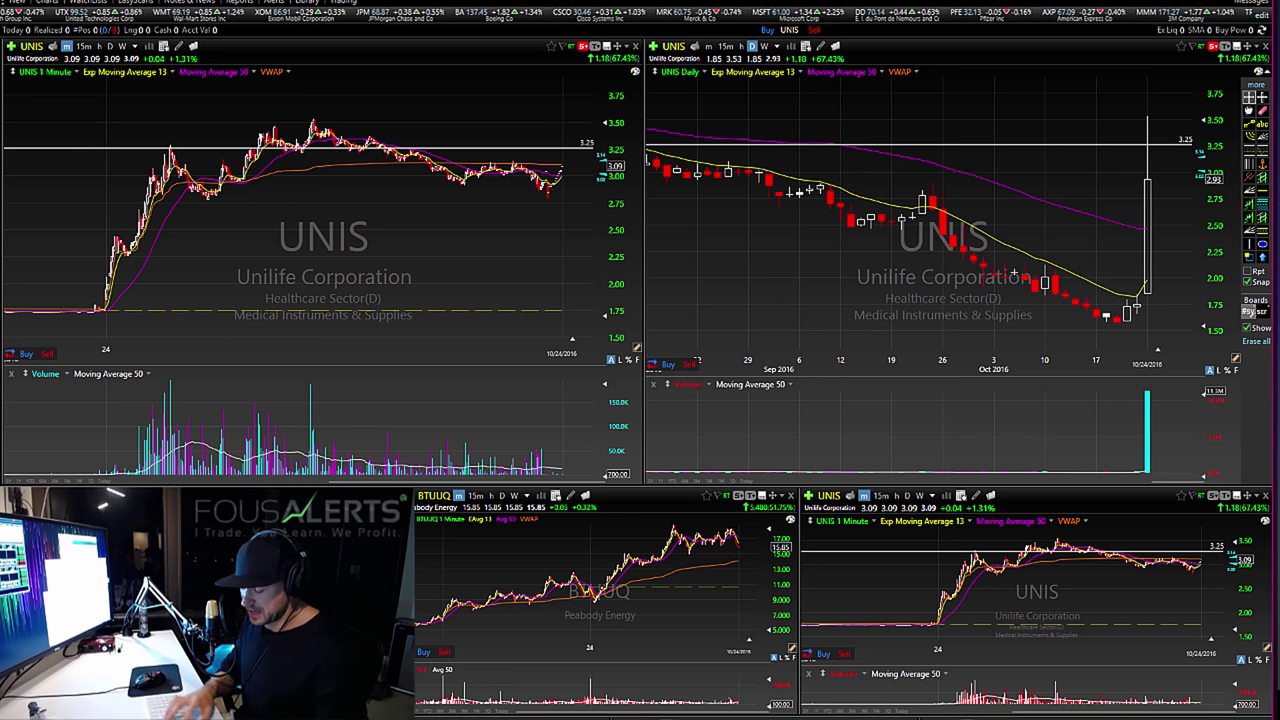
Switch the linked one-minute and daily charts to SUNEQ and narrow the daily chart to the October run-up
{"action": "type", "text": "suneq"}
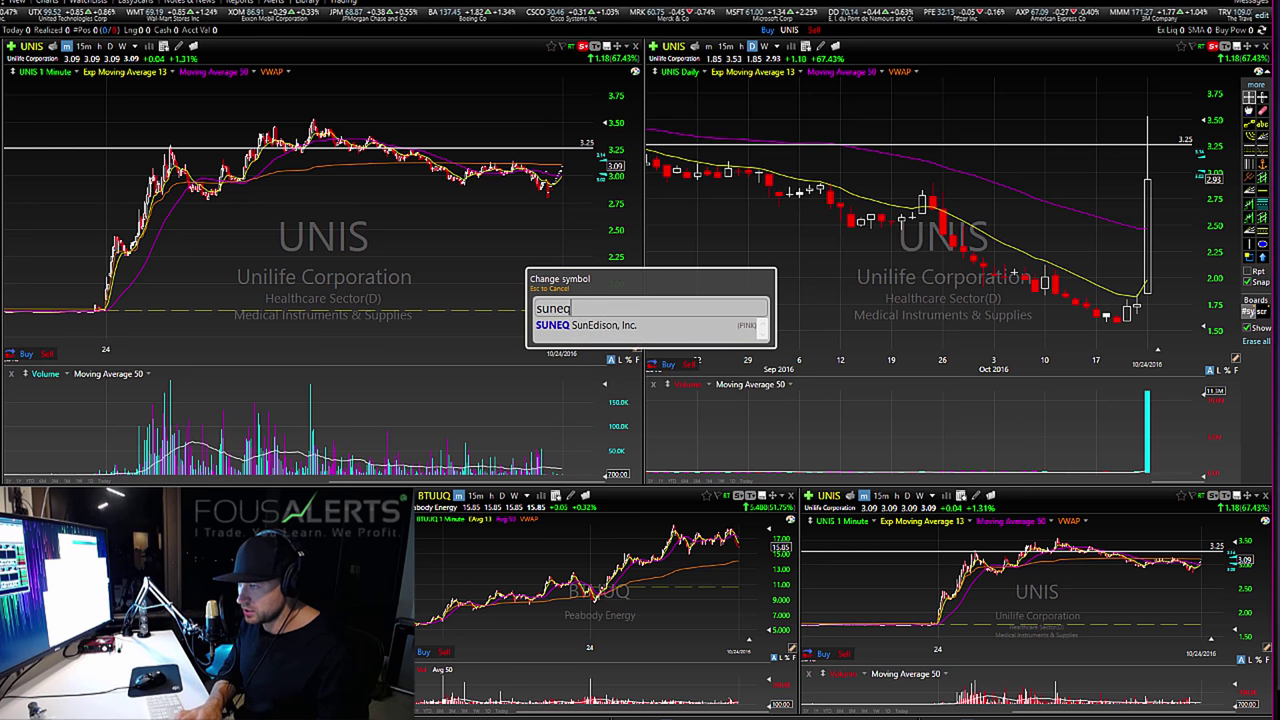
{"action": "key", "text": "Return"}
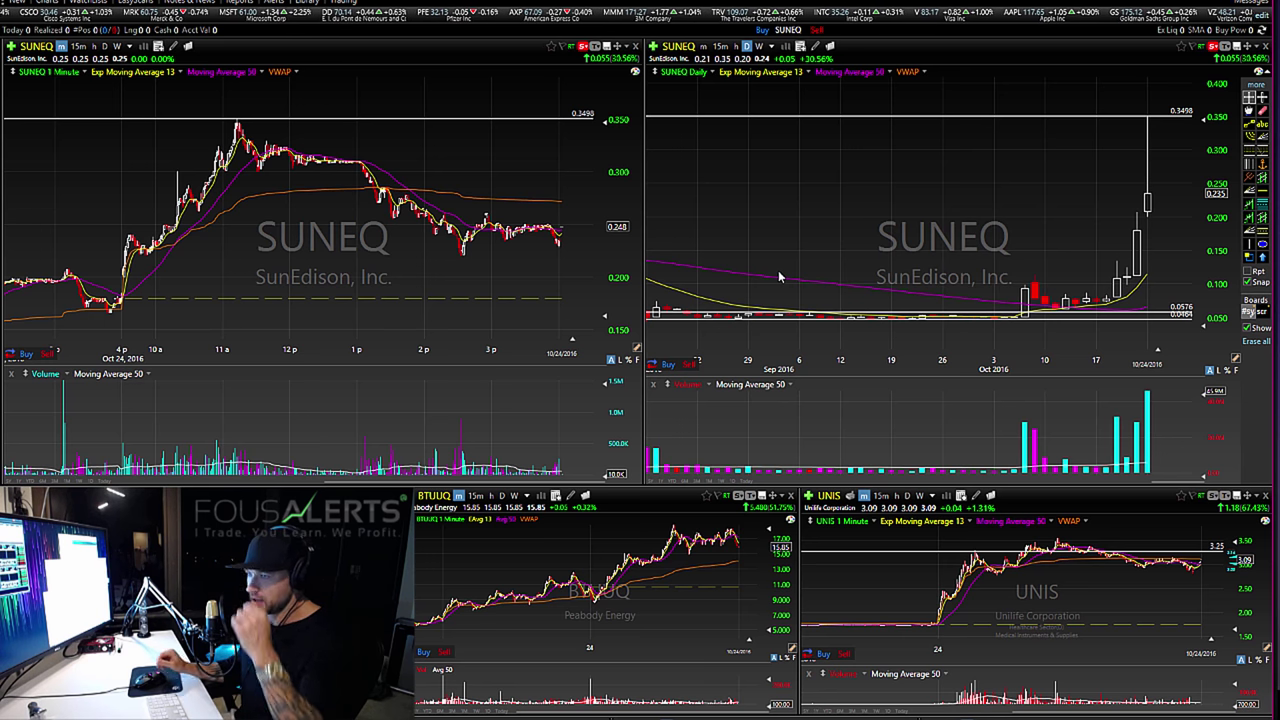
{"action": "scroll", "coordinate": [869, 258], "scroll_direction": "up", "scroll_amount": 3}
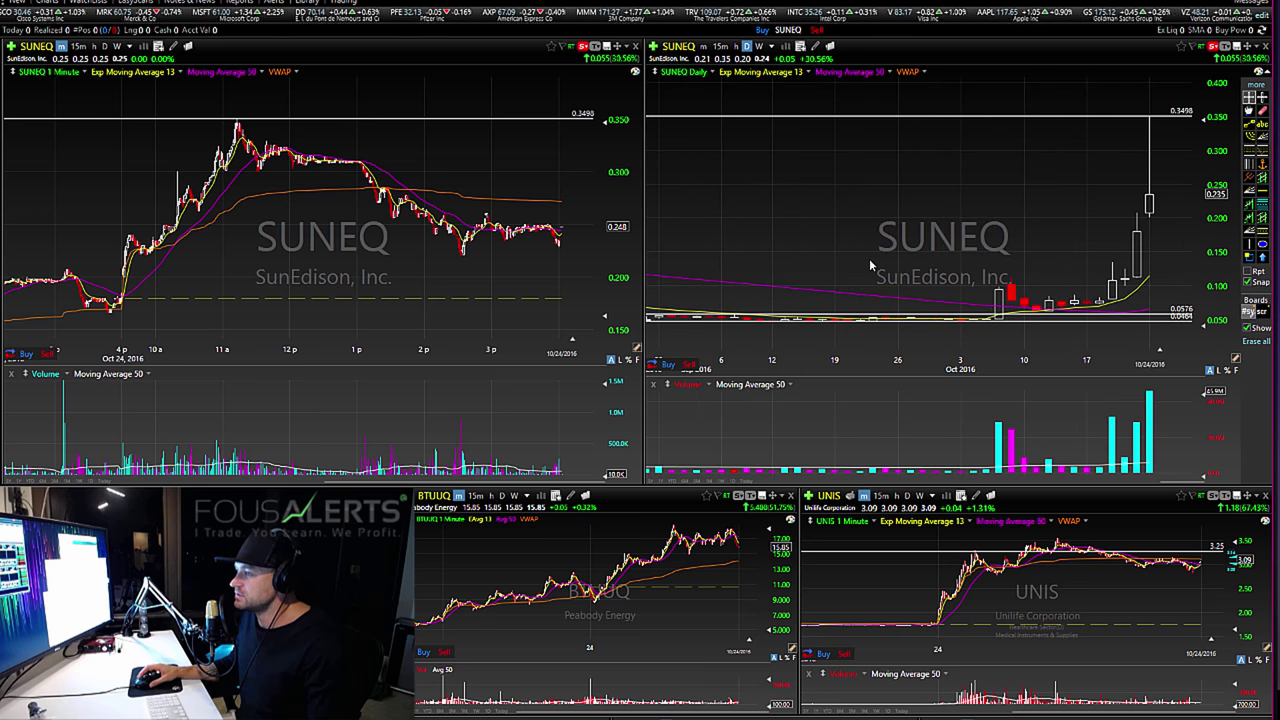
{"action": "scroll", "coordinate": [869, 258], "scroll_direction": "up", "scroll_amount": 1}
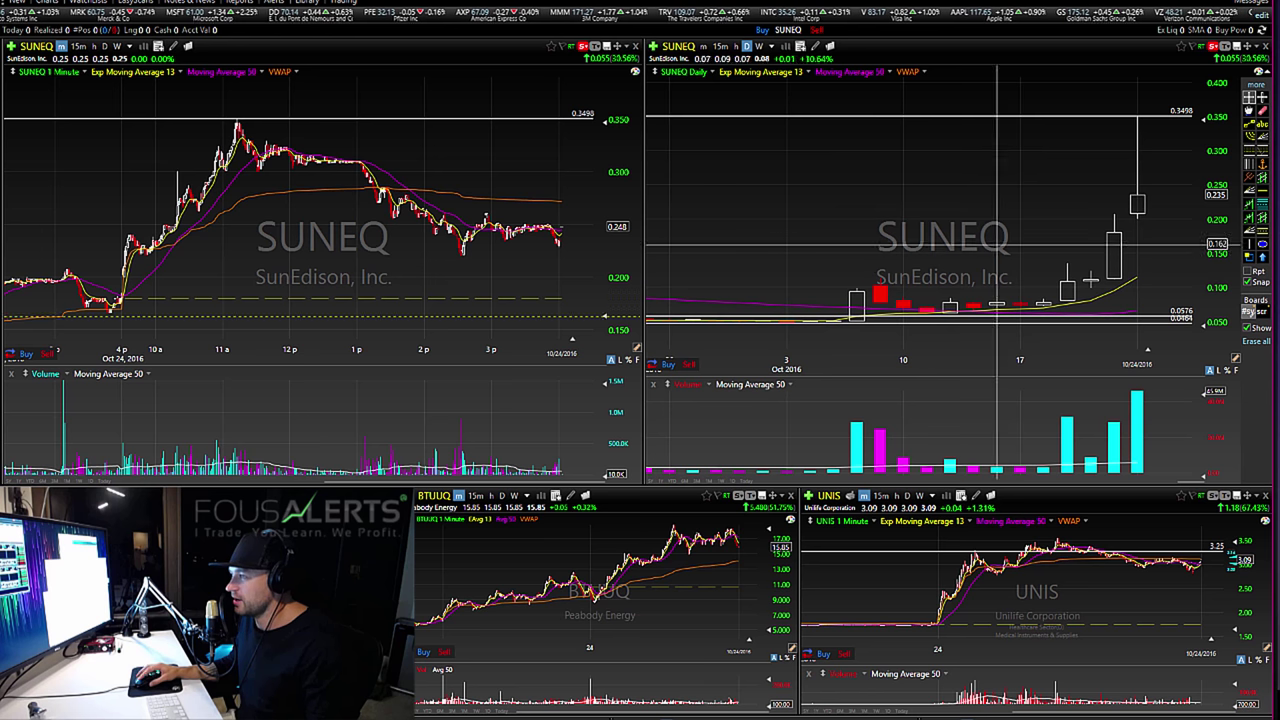
{"action": "scroll", "coordinate": [1085, 195], "scroll_direction": "up", "scroll_amount": 1}
{"action": "scroll", "coordinate": [1086, 196], "scroll_direction": "down", "scroll_amount": 1}
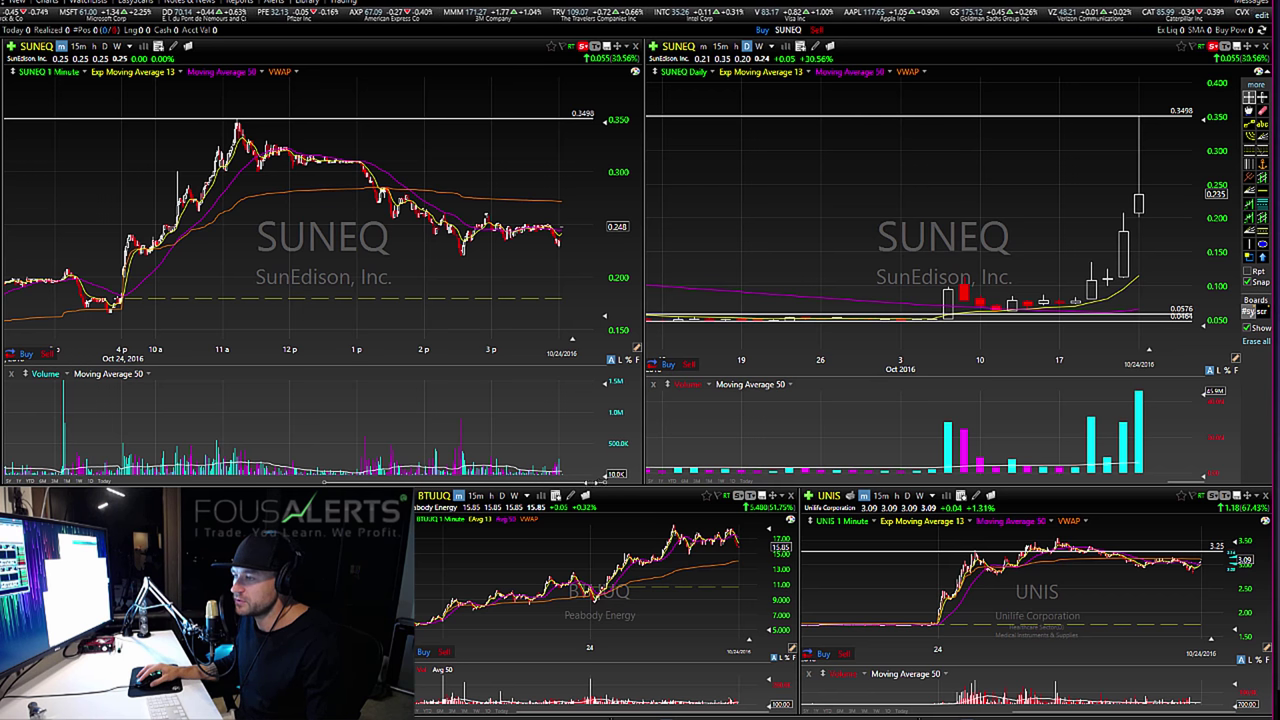
View the SUNEQ one-minute chart up to 11:12 and extend it to 2:29 p.m. to examine the rise and decline
{"action": "scroll", "coordinate": [202, 255], "scroll_direction": "up", "scroll_amount": 10}
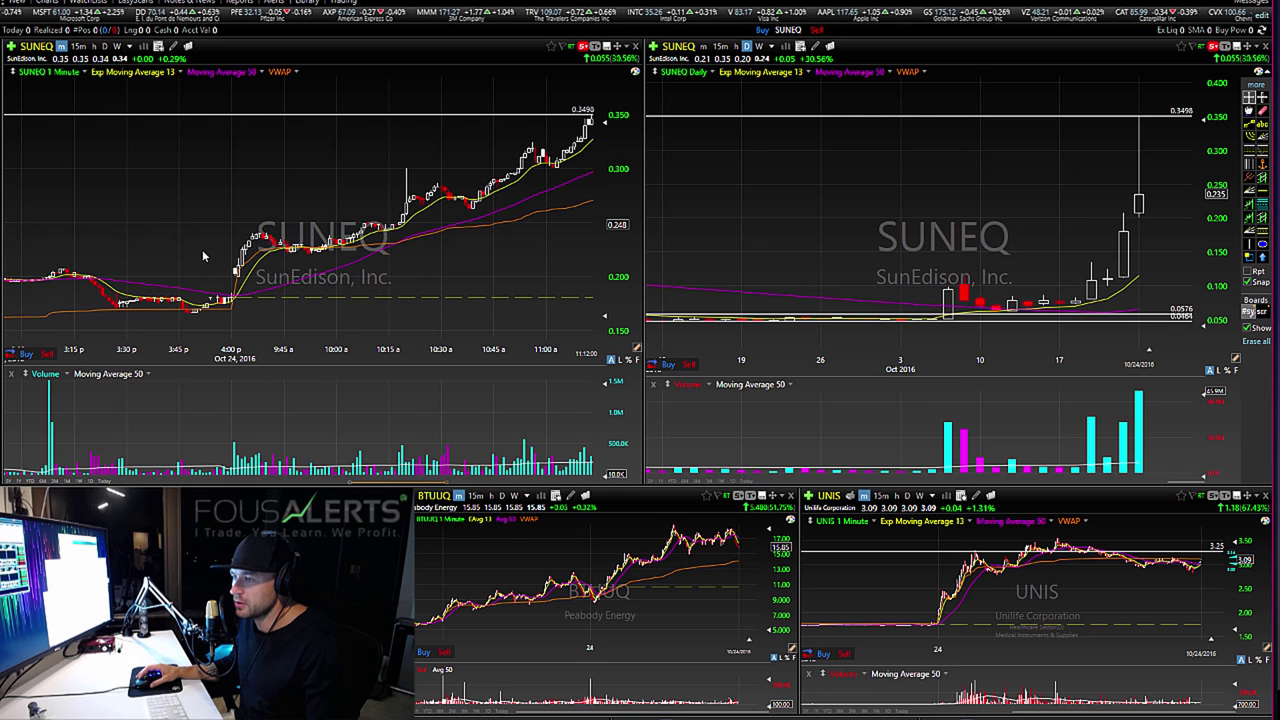
{"action": "scroll", "coordinate": [202, 249], "scroll_direction": "up", "scroll_amount": 2}
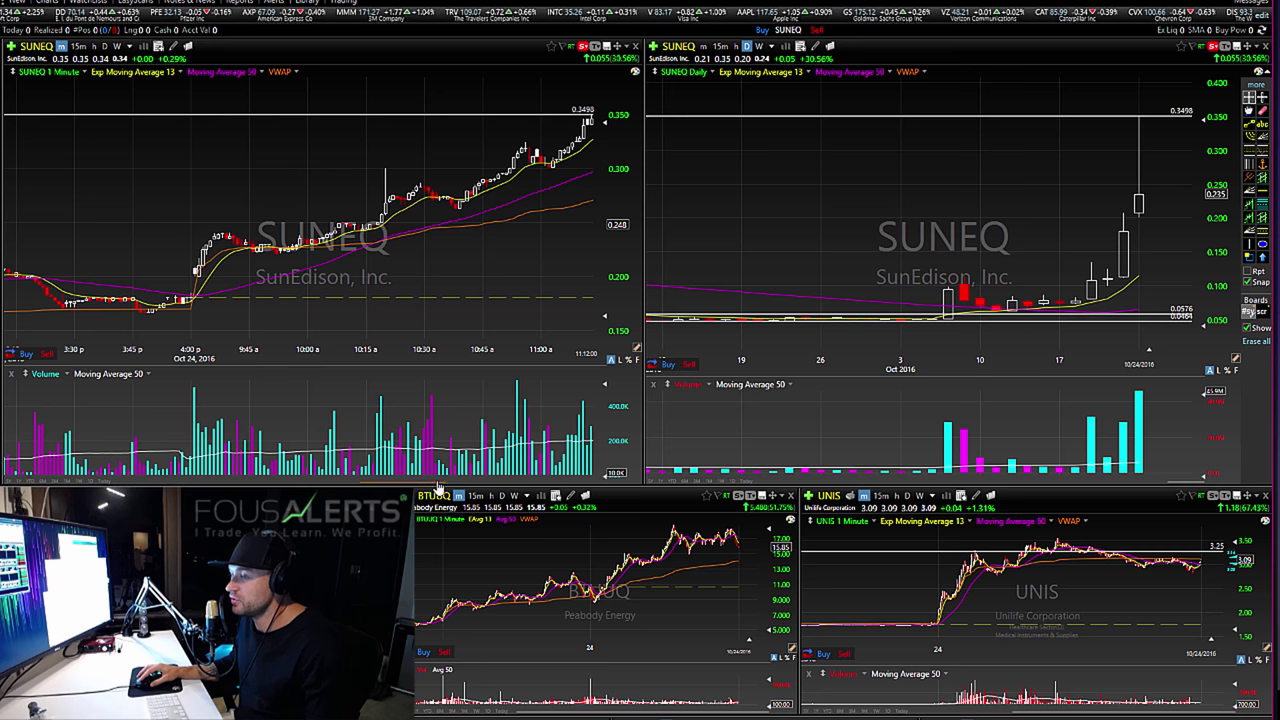
{"action": "left_click_drag", "start_coordinate": [444, 484], "coordinate": [444, 482]}
{"action": "scroll", "coordinate": [290, 190], "scroll_direction": "down", "scroll_amount": 3}
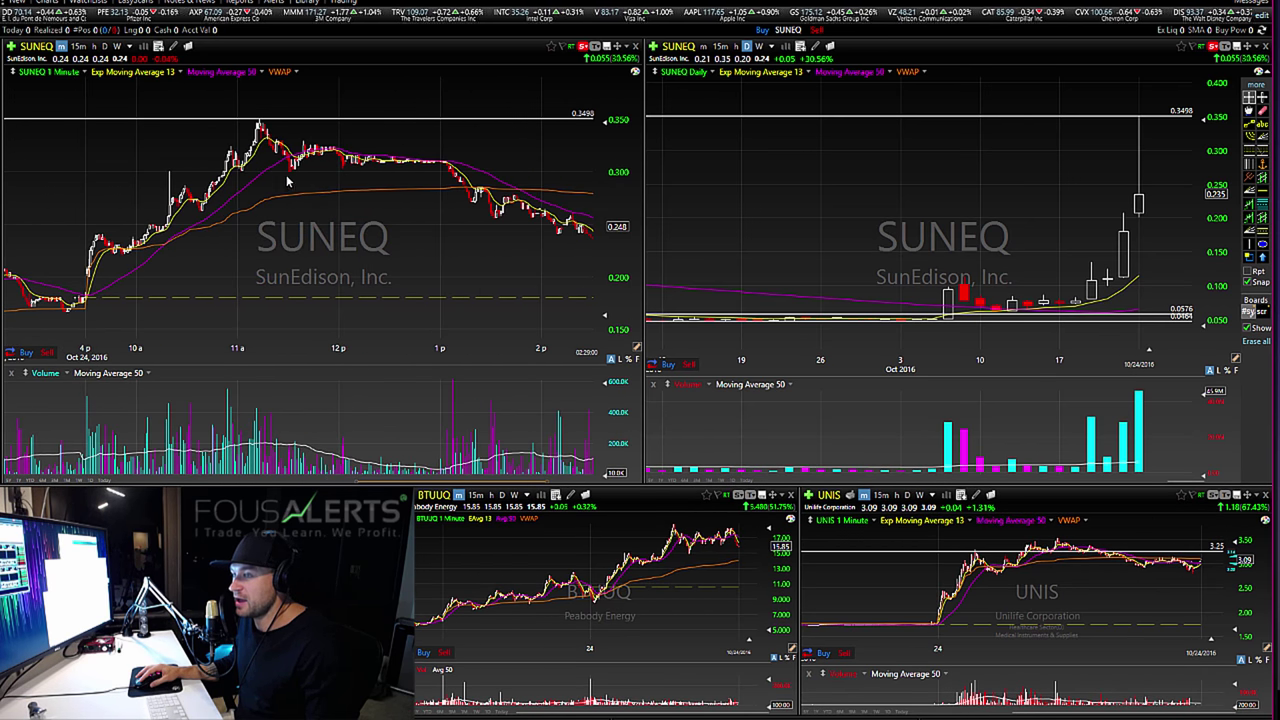
Draw two converging trendlines below and above the midday consolidation on the SUNEQ one-minute chart, meeting near 1 p.m
{"action": "left_click_drag", "start_coordinate": [283, 173], "coordinate": [484, 160]}
{"action": "left_click", "coordinate": [1249, 124]}
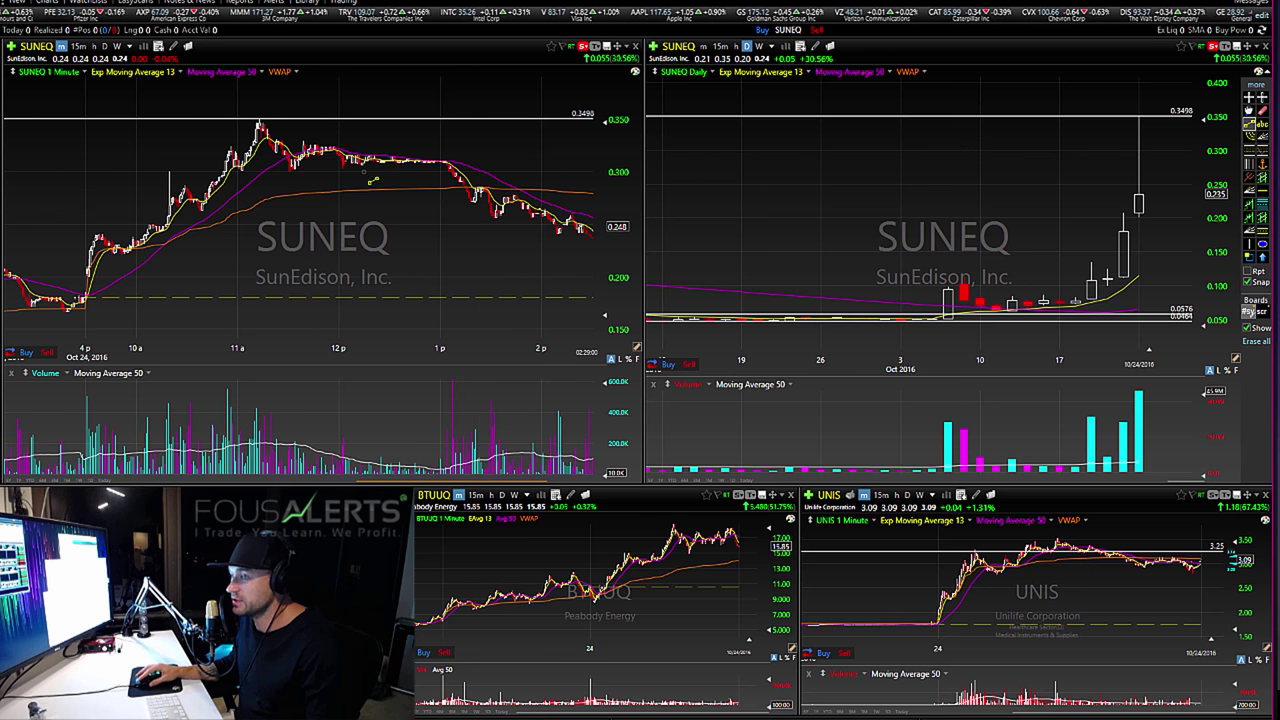
{"action": "mouse_move", "coordinate": [290, 171]}
{"action": "left_mouse_down"}
{"action": "mouse_move", "coordinate": [508, 161]}
{"action": "mouse_move", "coordinate": [496, 161]}
{"action": "left_mouse_up"}
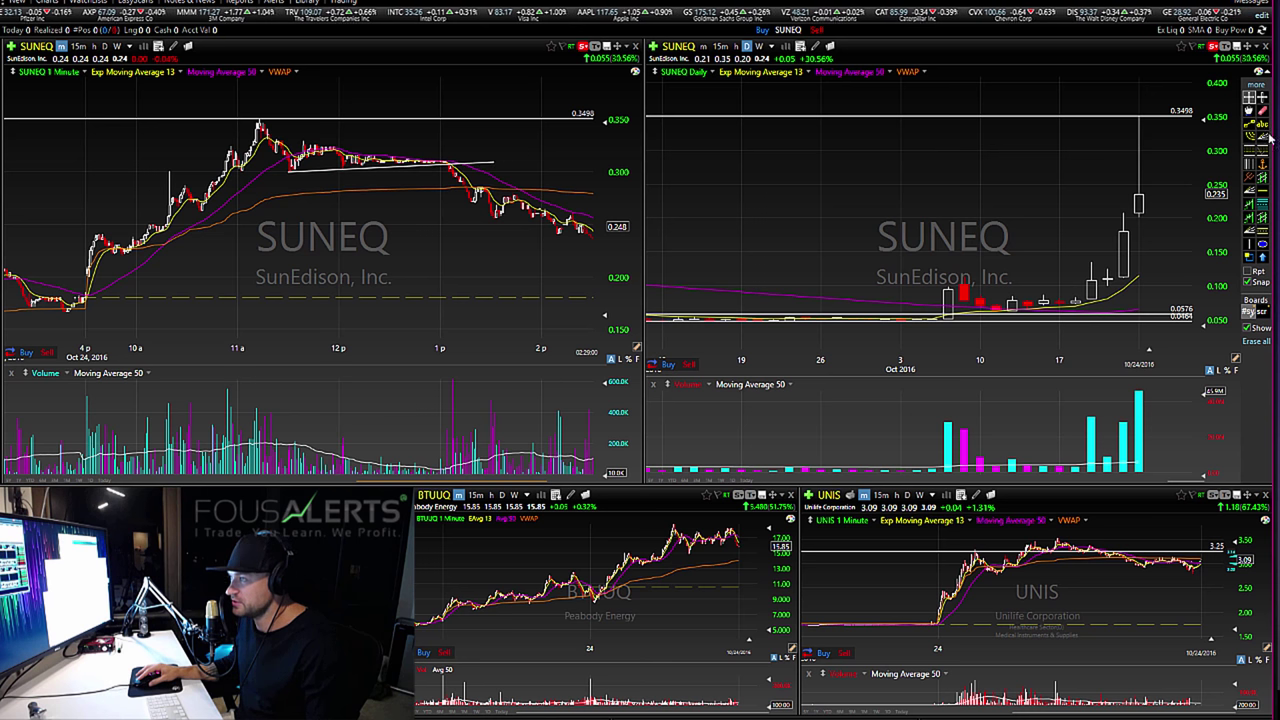
{"action": "left_click", "coordinate": [1249, 124]}
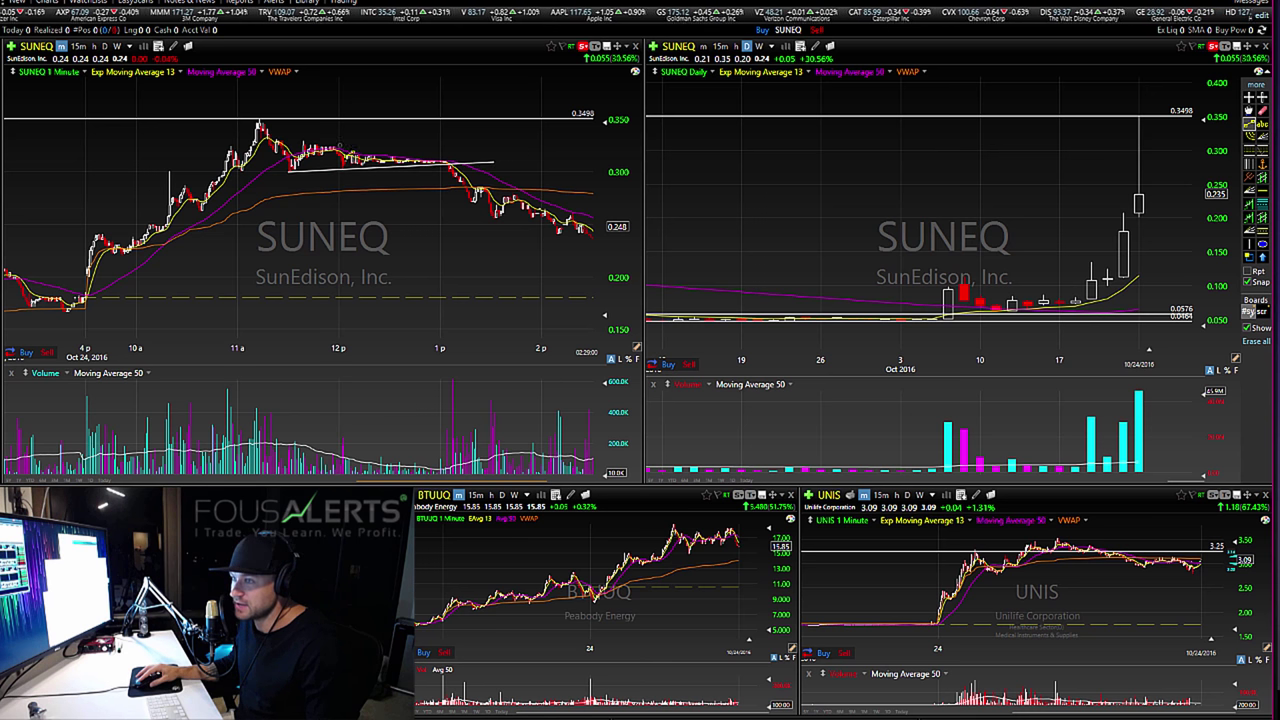
{"action": "mouse_move", "coordinate": [300, 138]}
{"action": "left_mouse_down"}
{"action": "mouse_move", "coordinate": [468, 160]}
{"action": "mouse_move", "coordinate": [452, 162]}
{"action": "left_mouse_up"}
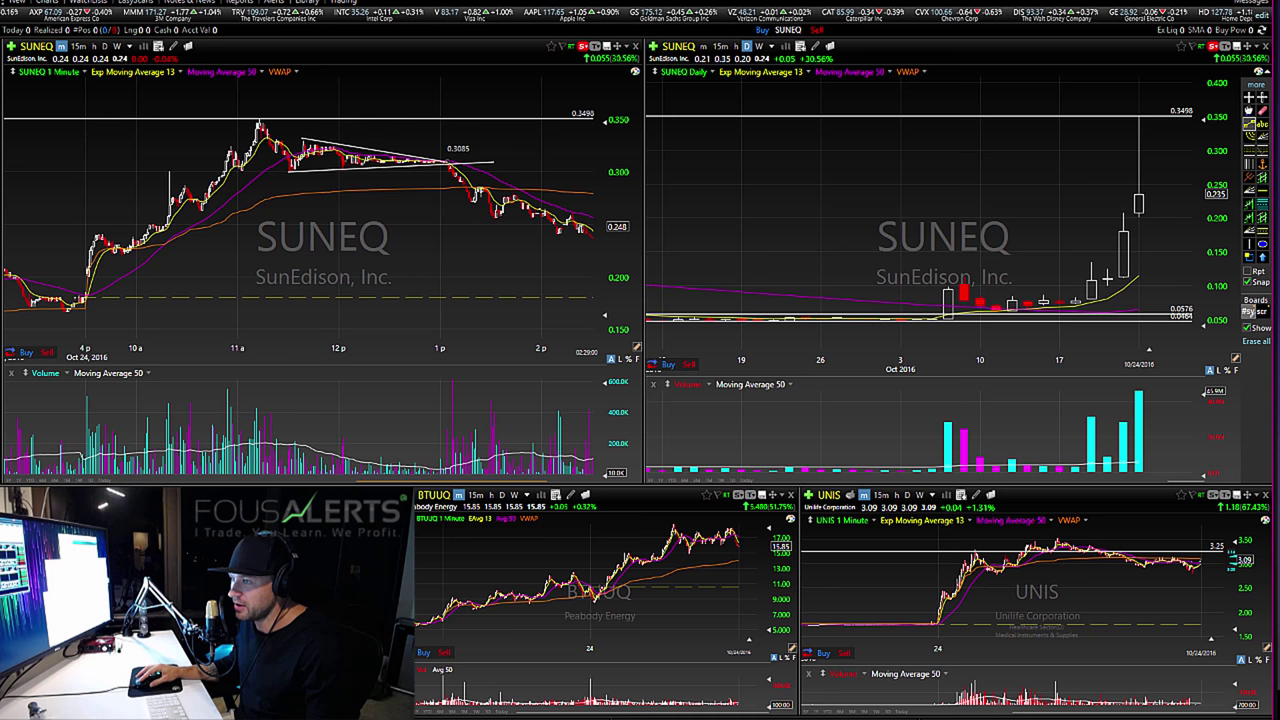
Examine the SUNEQ breakdown from the converging trendlines and extend the one-minute chart to the end of the day
{"action": "scroll", "coordinate": [1034, 271], "scroll_direction": "down", "scroll_amount": 2}
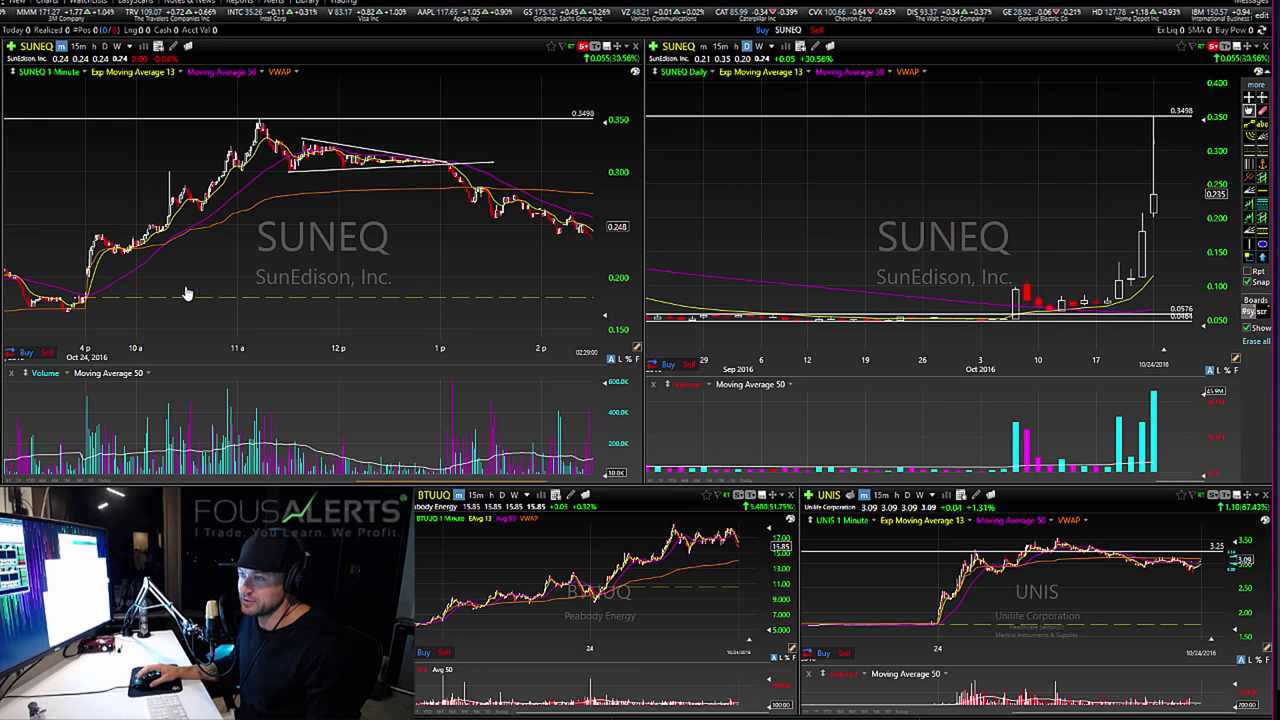
{"action": "scroll", "coordinate": [185, 293], "scroll_direction": "up", "scroll_amount": 3}
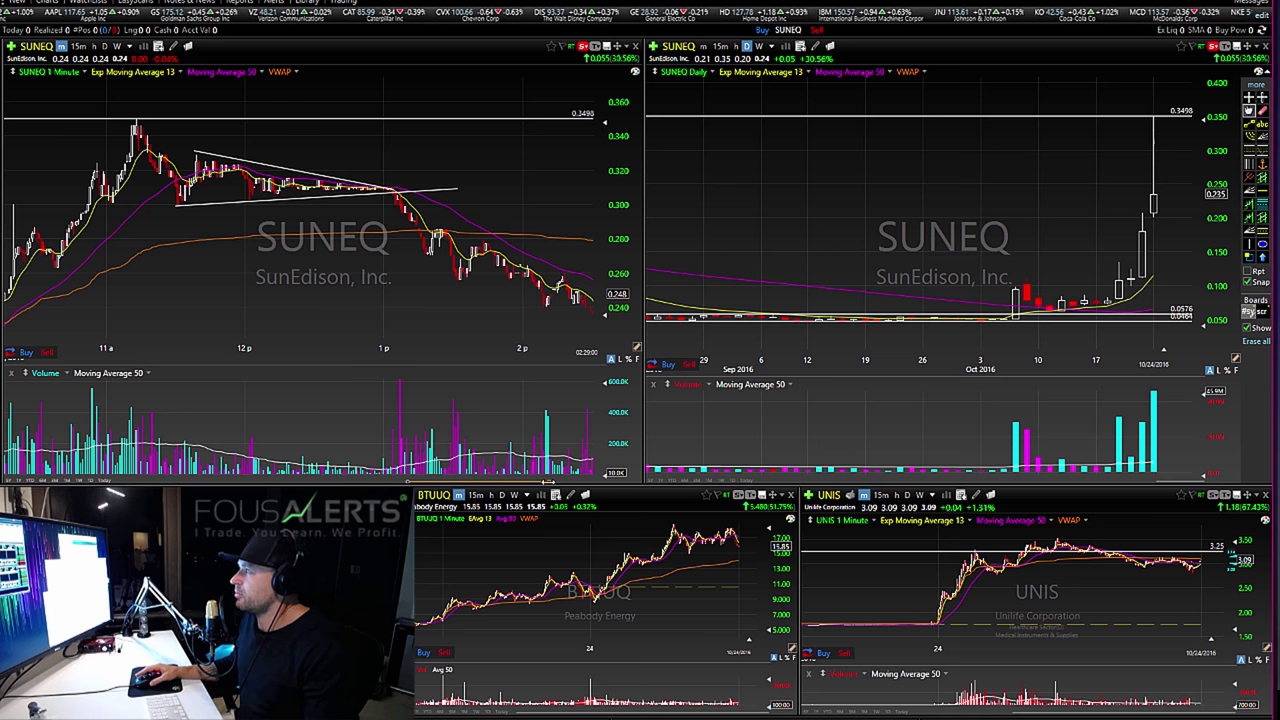
{"action": "scroll", "coordinate": [549, 482], "scroll_direction": "down", "scroll_amount": 3}
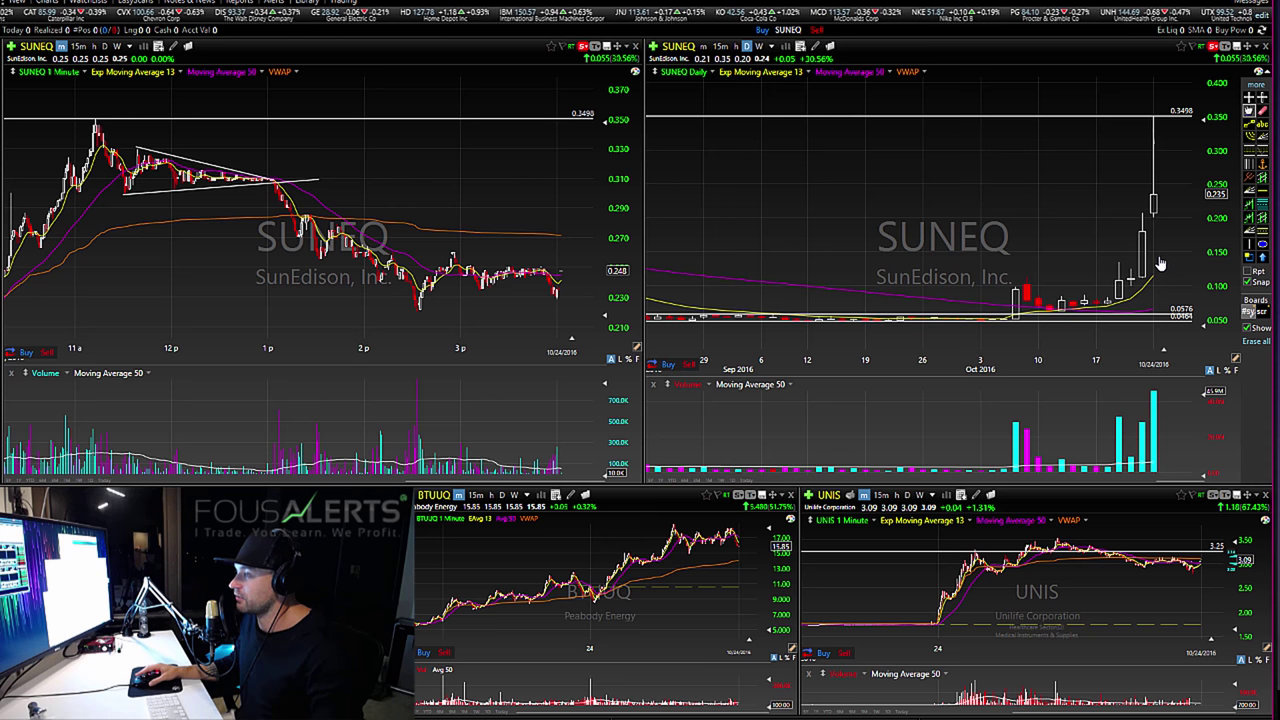
Switch the linked charts to VNR and widen the one-minute chart to include the morning spike
{"action": "type", "text": "VNR"}
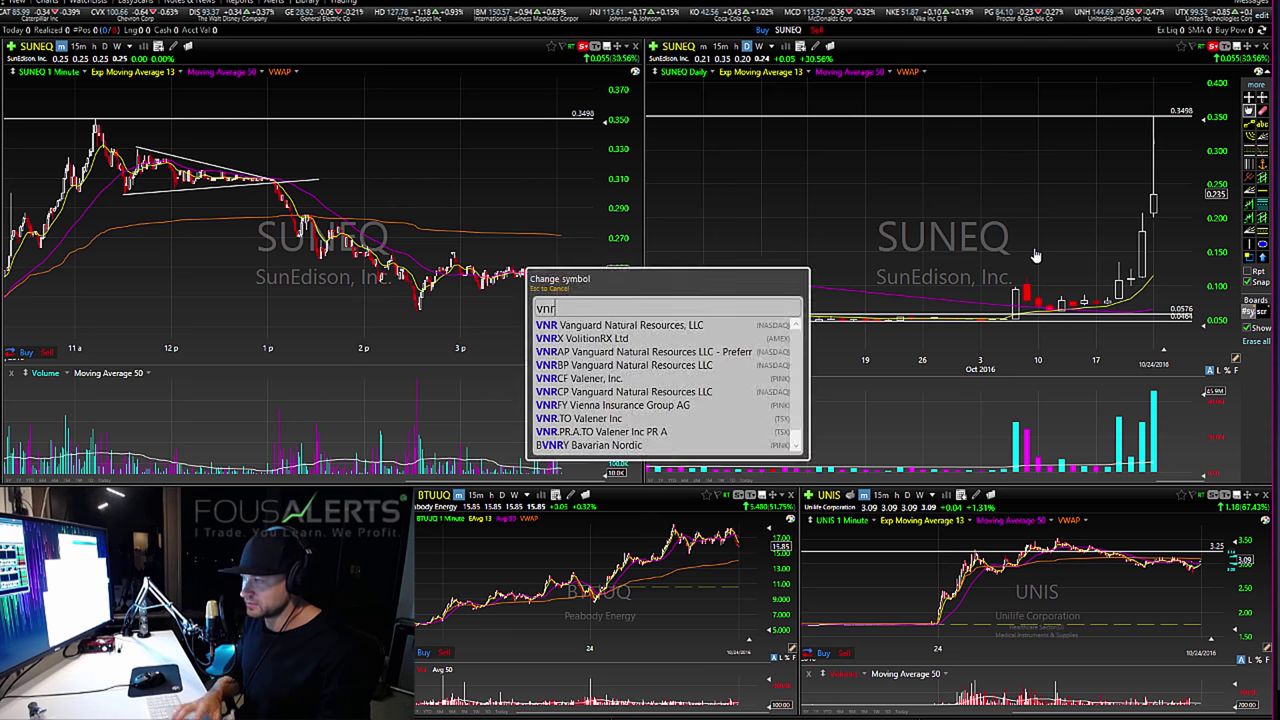
{"action": "key", "text": "Return"}
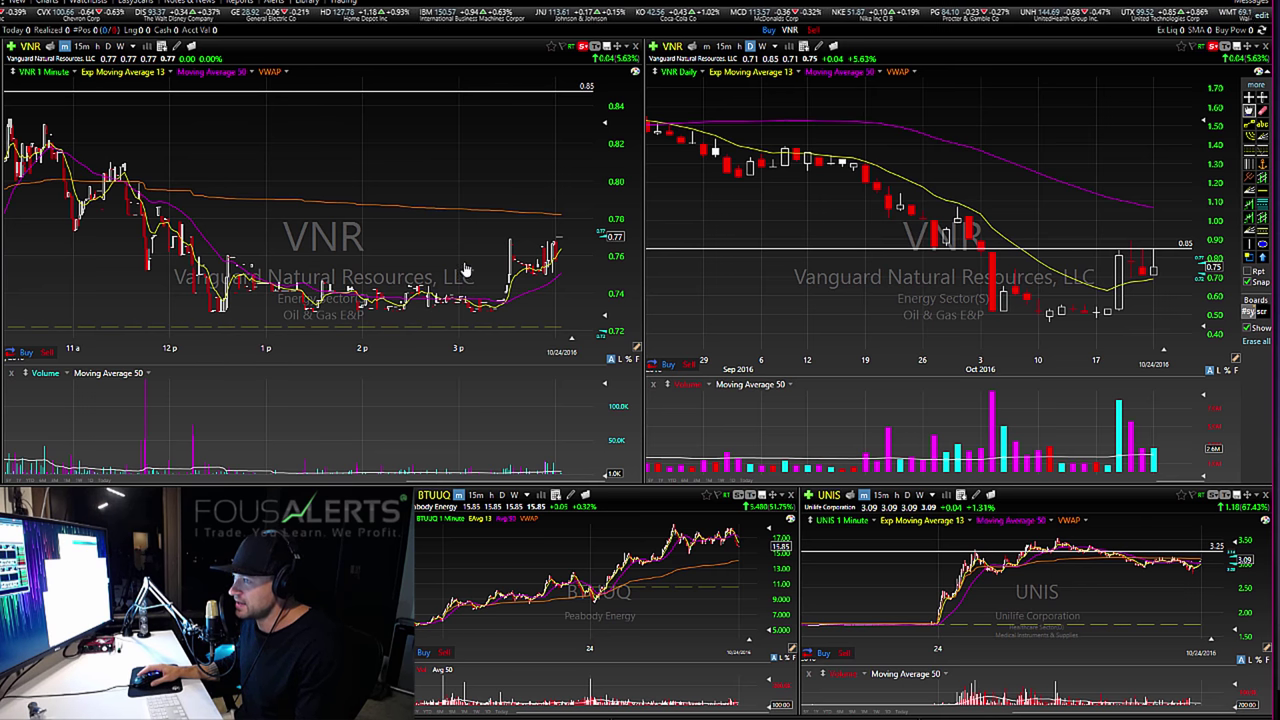
{"action": "scroll", "coordinate": [466, 266], "scroll_direction": "down", "scroll_amount": 1}
{"action": "scroll", "coordinate": [465, 257], "scroll_direction": "up", "scroll_amount": 1}
{"action": "scroll", "coordinate": [465, 257], "scroll_direction": "down", "scroll_amount": 1}
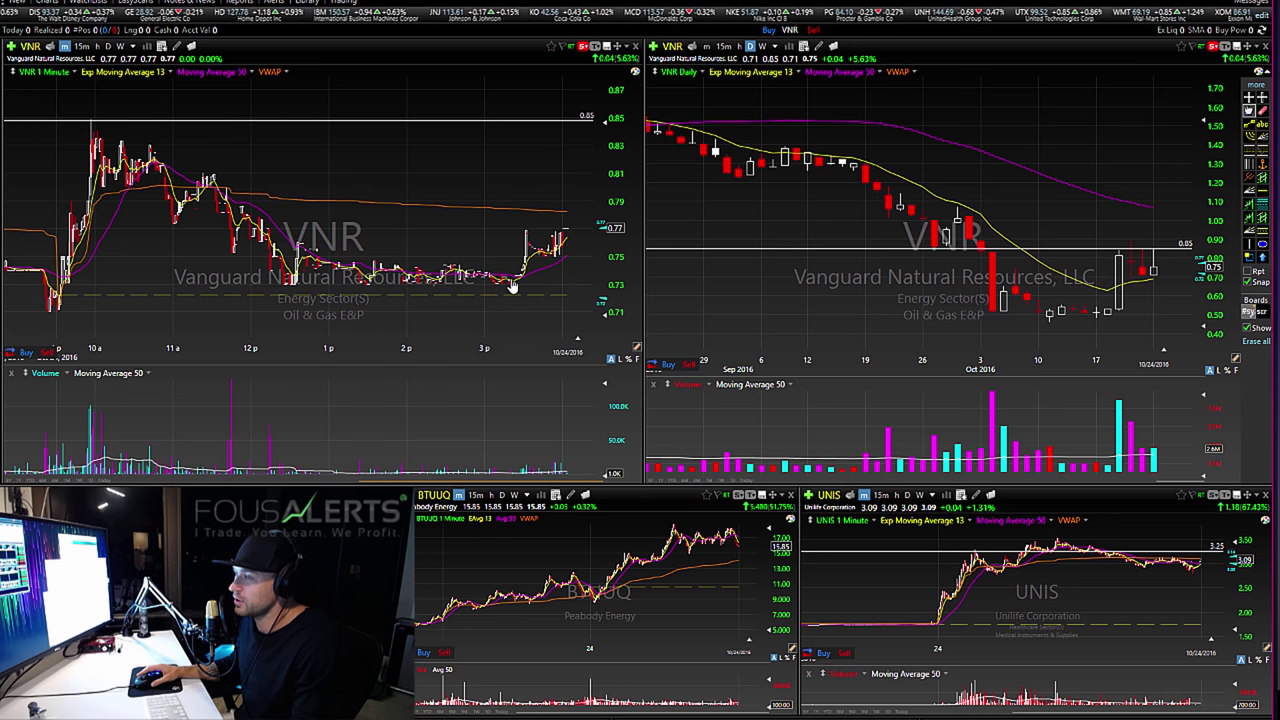
Examine VNR's afternoon range and full day on the one-minute chart, and its decline since July on the daily chart
{"action": "scroll", "coordinate": [508, 285], "scroll_direction": "up", "scroll_amount": 2}
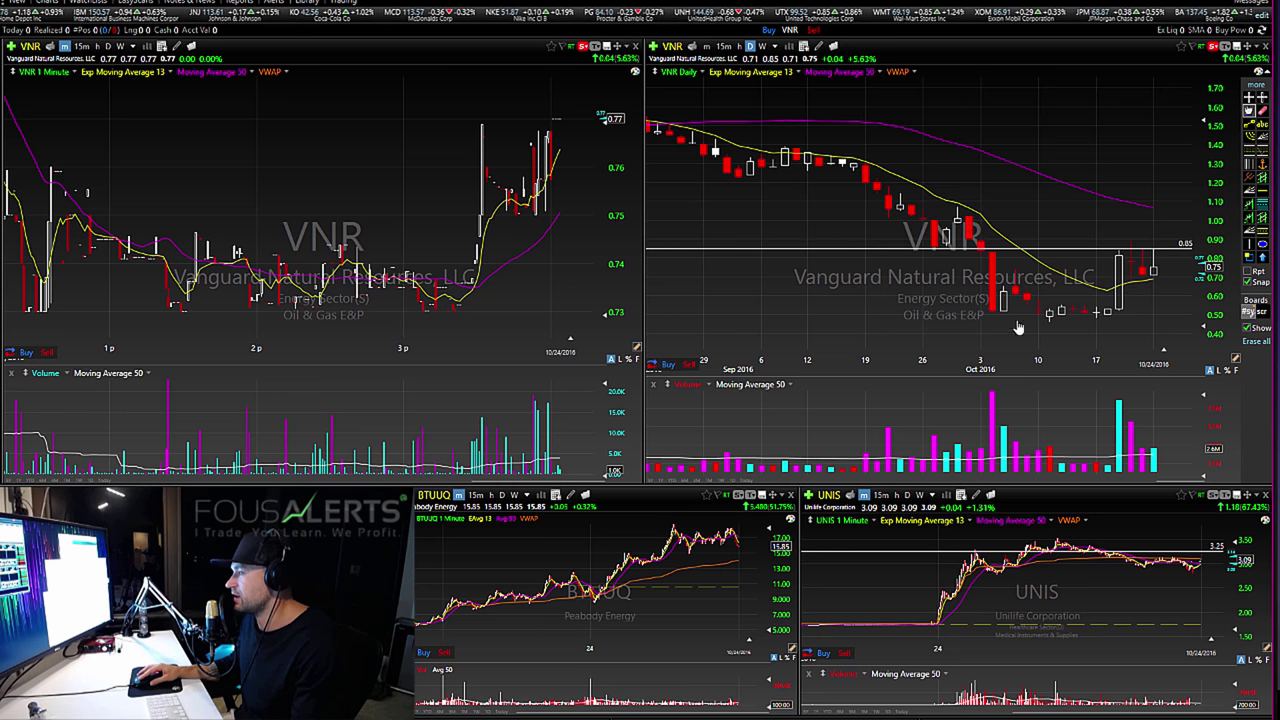
{"action": "scroll", "coordinate": [318, 186], "scroll_direction": "down", "scroll_amount": 5}
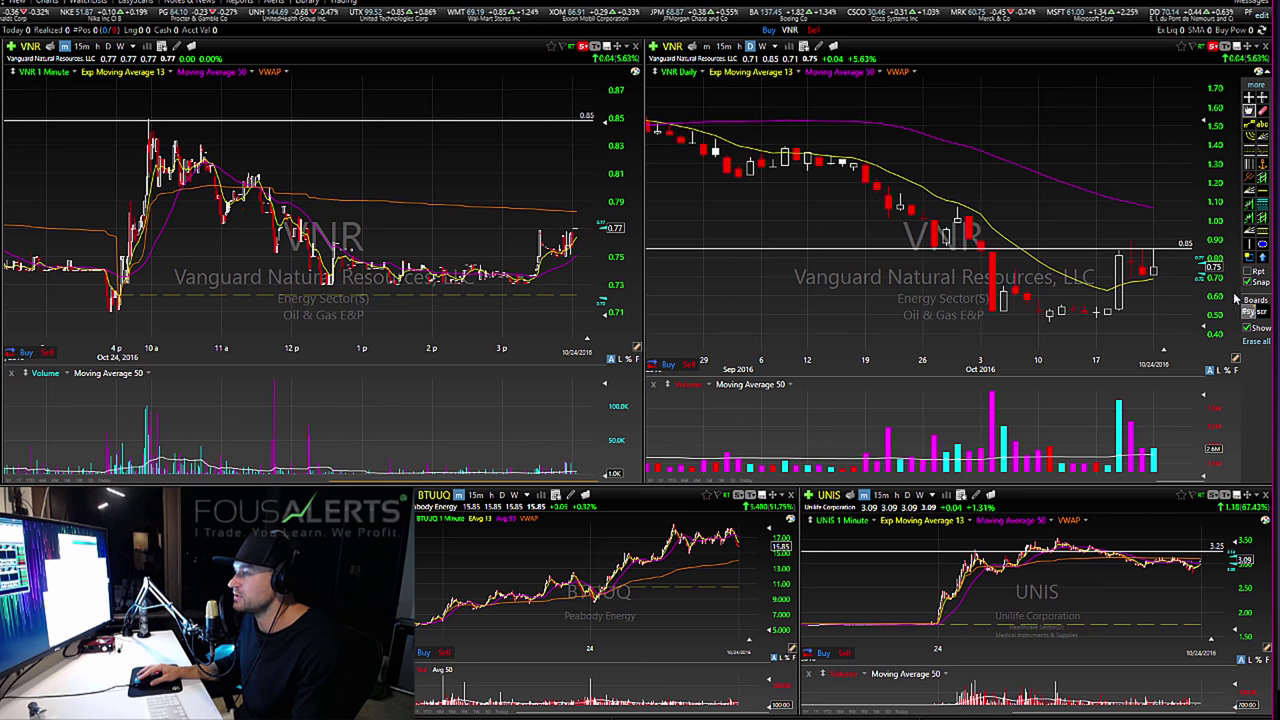
{"action": "scroll", "coordinate": [1050, 215], "scroll_direction": "down", "scroll_amount": 4}
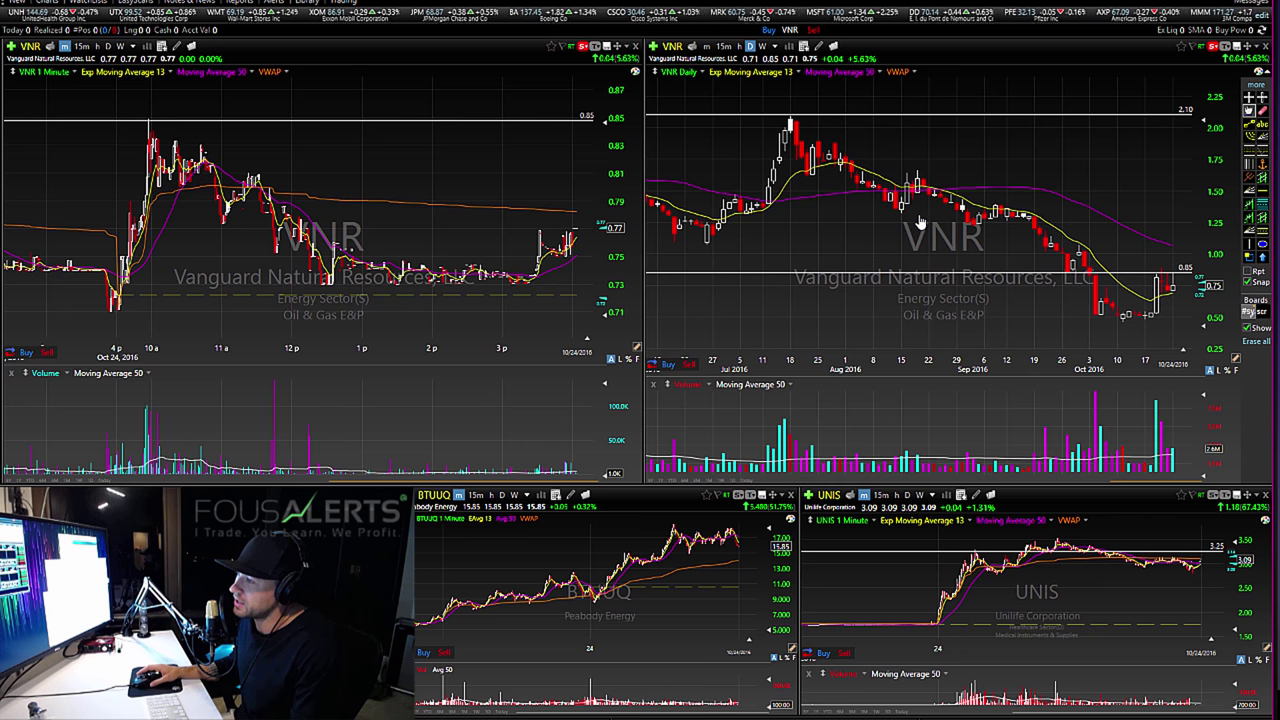
{"action": "scroll", "coordinate": [918, 220], "scroll_direction": "up", "scroll_amount": 5}
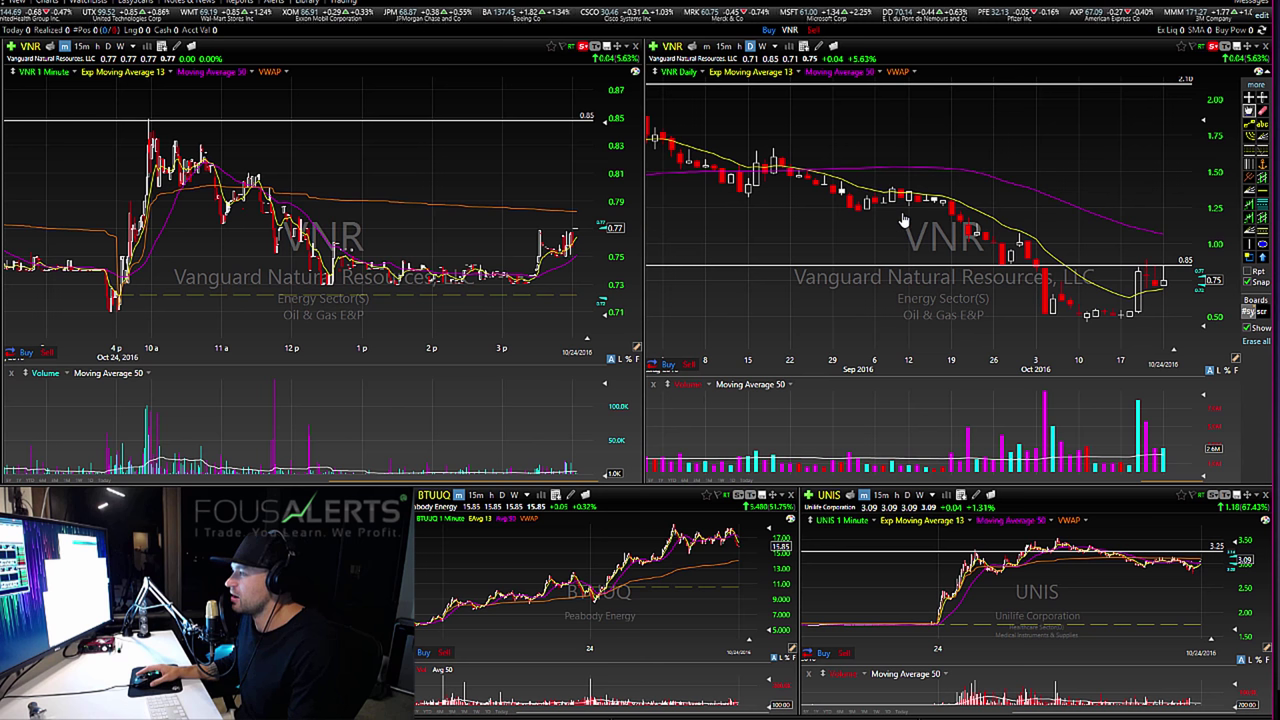